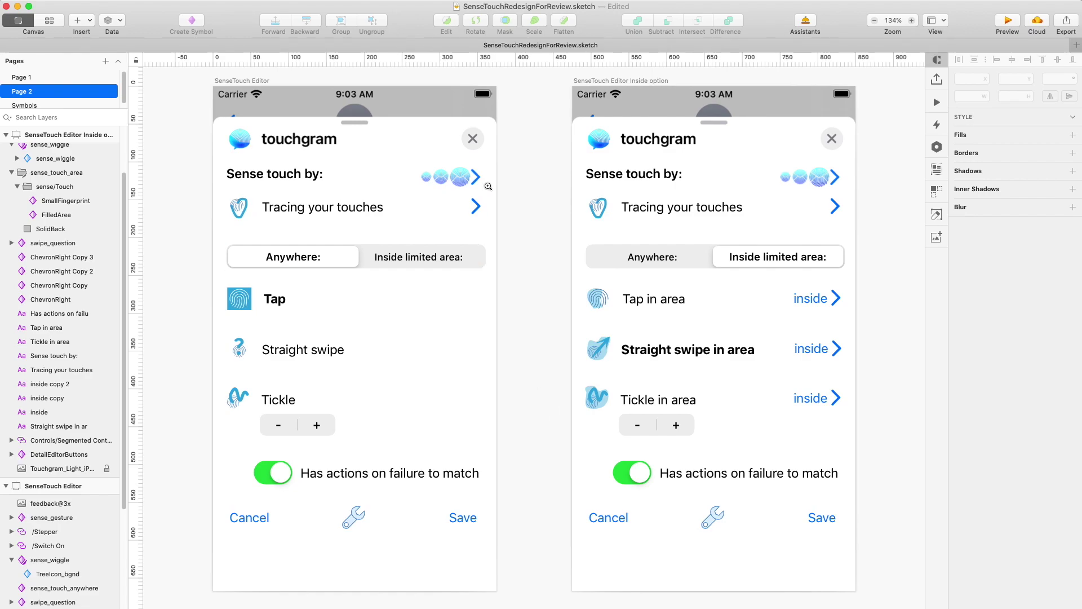
Shrink the arrow of the ChevronRight symbol used beside "Tracing your touches" and at the other row ends.
scroll(482, 187, "up", 10)
left_click(482, 222)
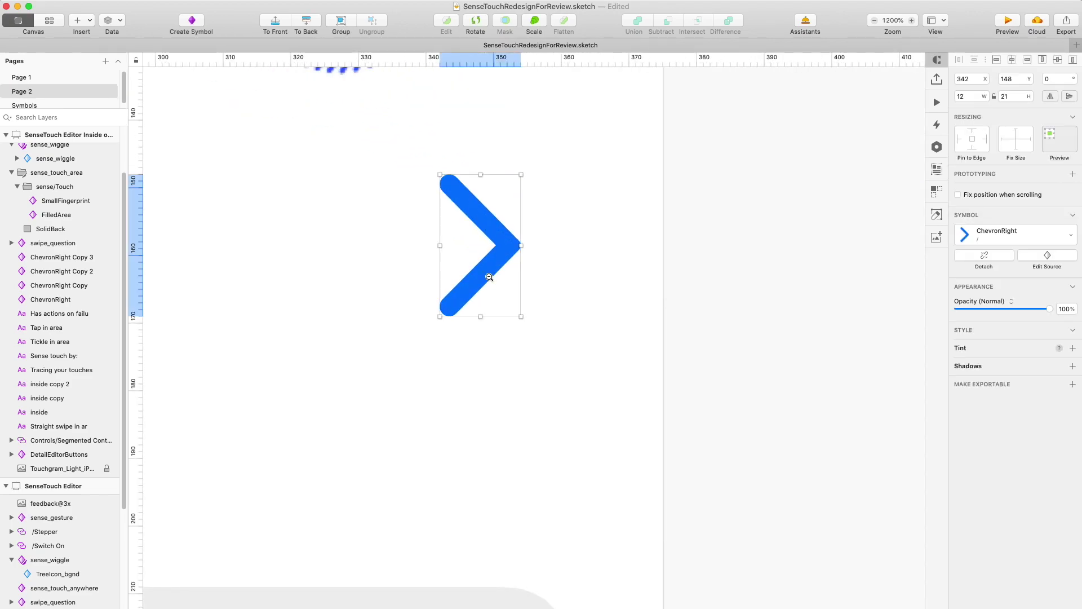
scroll(489, 276, "down", 8)
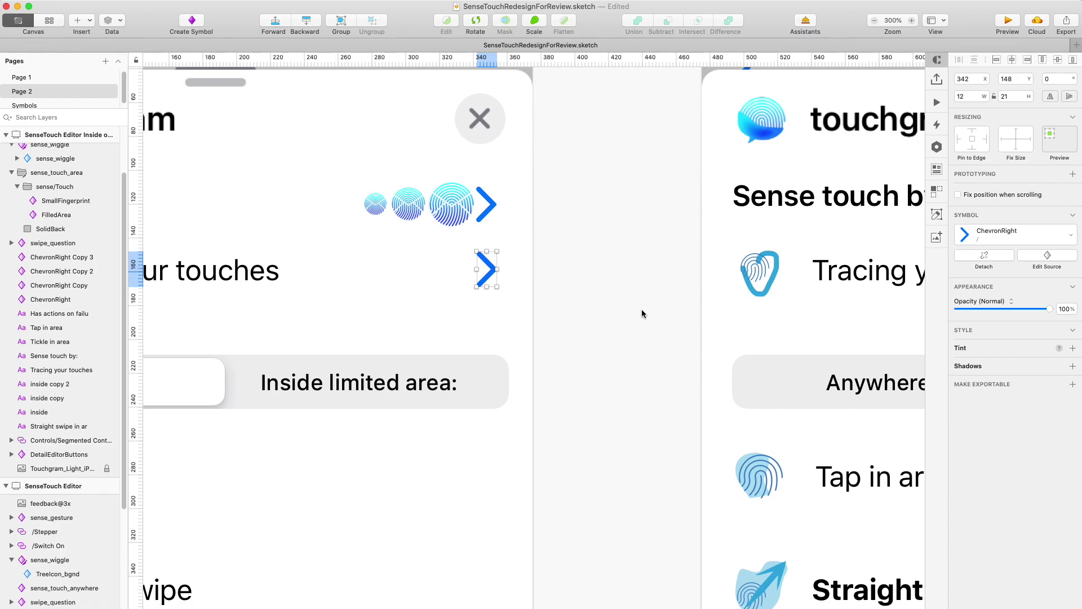
left_click(1005, 96)
type("10")
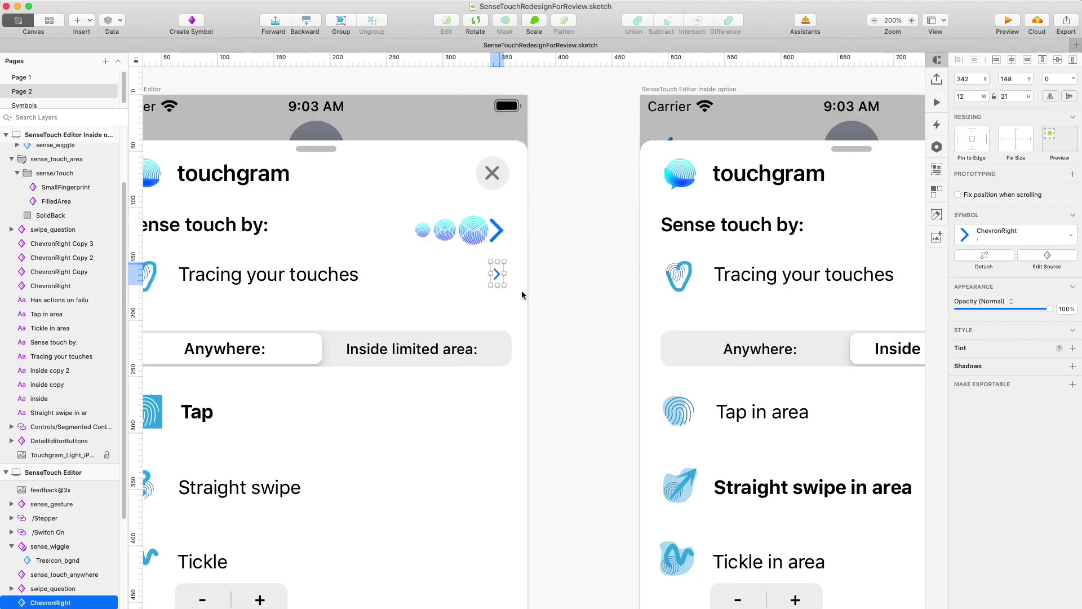
Cover the large chevron in the SenseTouch Editor's feedback image with a borderless white (FFFFFF) rectangle about 18 × 31.
scroll(503, 254, "up", 3)
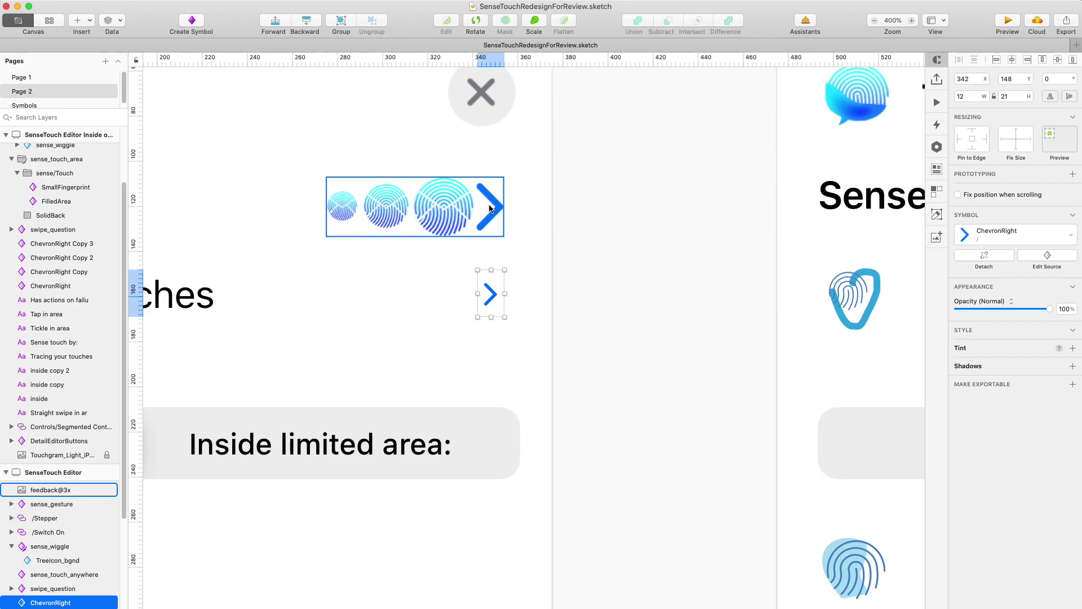
left_click(488, 207)
key("r")
left_click_drag(473, 175, 515, 245)
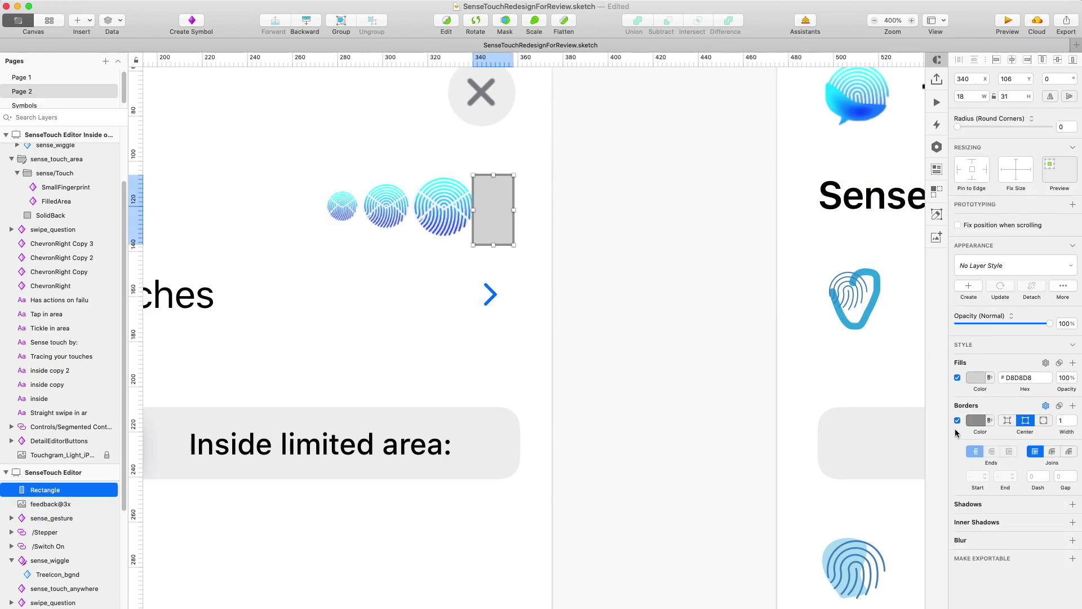
left_click(957, 420)
left_click(975, 377)
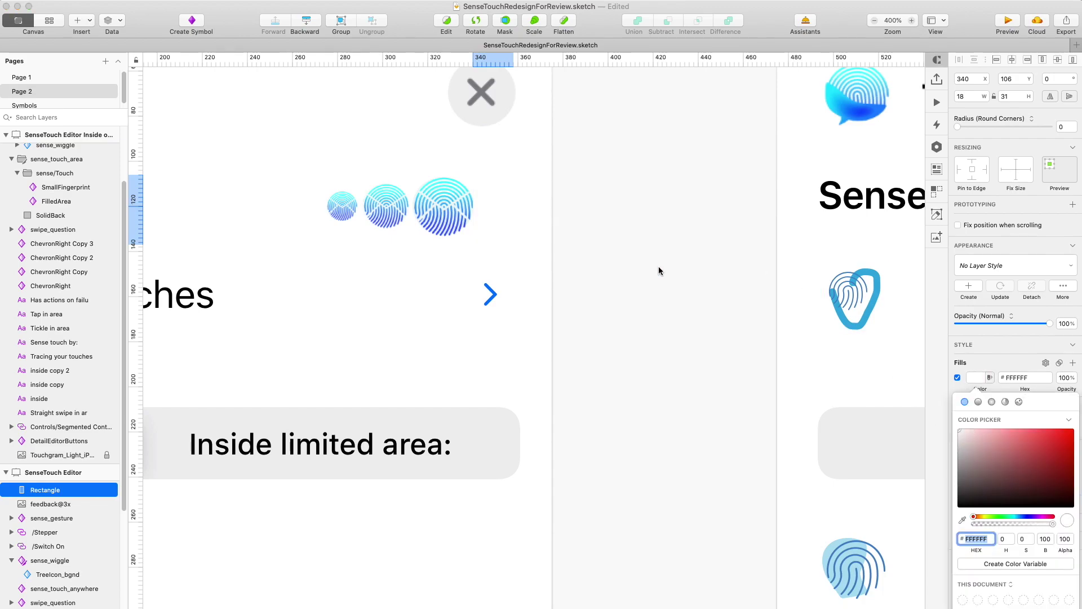
Duplicate the small chevron from the "Tracing your touches" row into the "Sense touch by:" row at Y 110.
left_click(499, 323)
key("super+v")
key("shift+Up")
key("shift+Up")
key("shift+Up")
key("shift+Up")
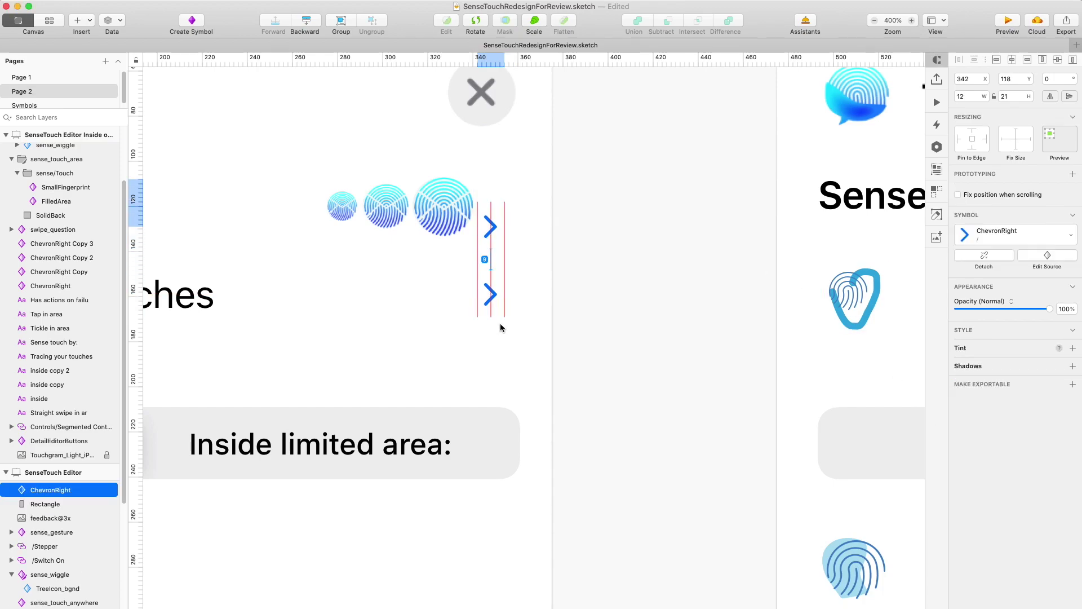
key("Up")
key("Up")
key("Up")
key("Up")
key("Up")
key("Up")
key("Up")
key("Up")
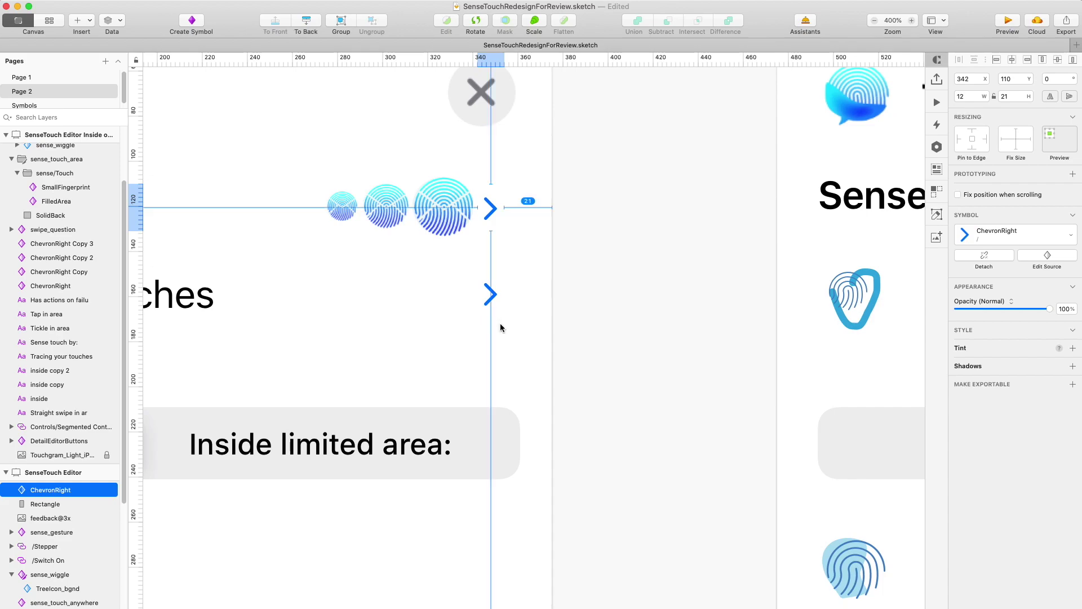
Copy the white rectangle and small chevron onto the large chevron in the Inside option artboard's "Sense touch by:" row.
key("super+minus")
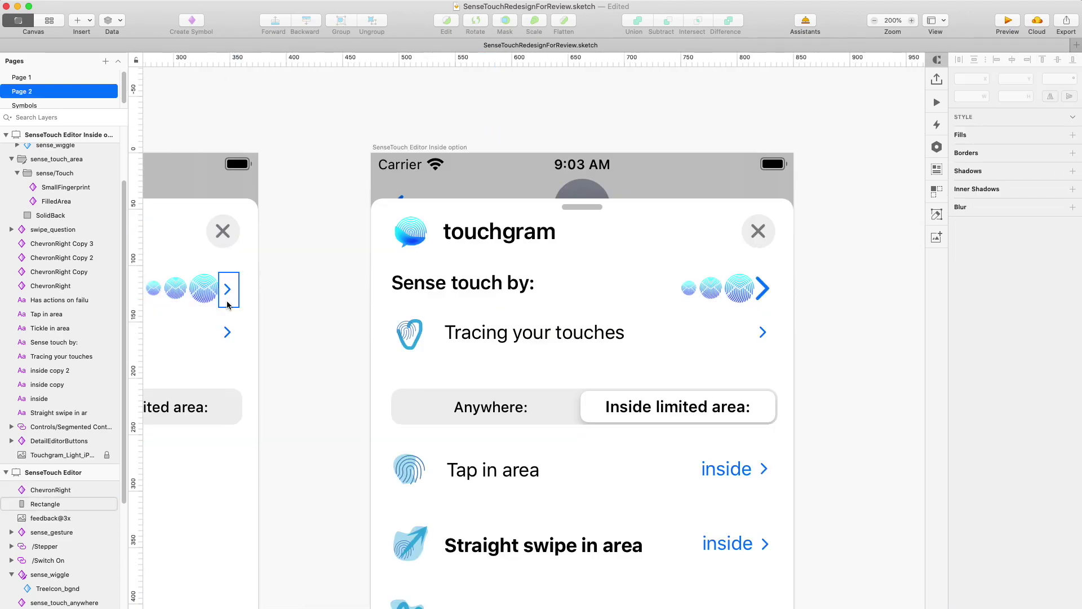
left_click(227, 302)
left_click(227, 289, "shift")
left_click(780, 305)
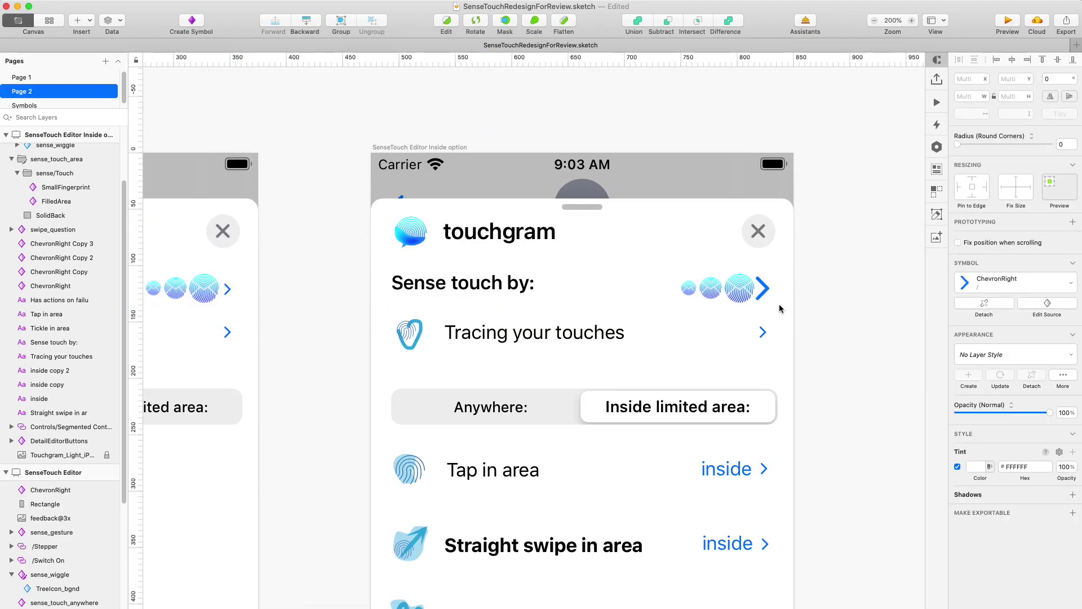
left_click(764, 301)
key("super+v")
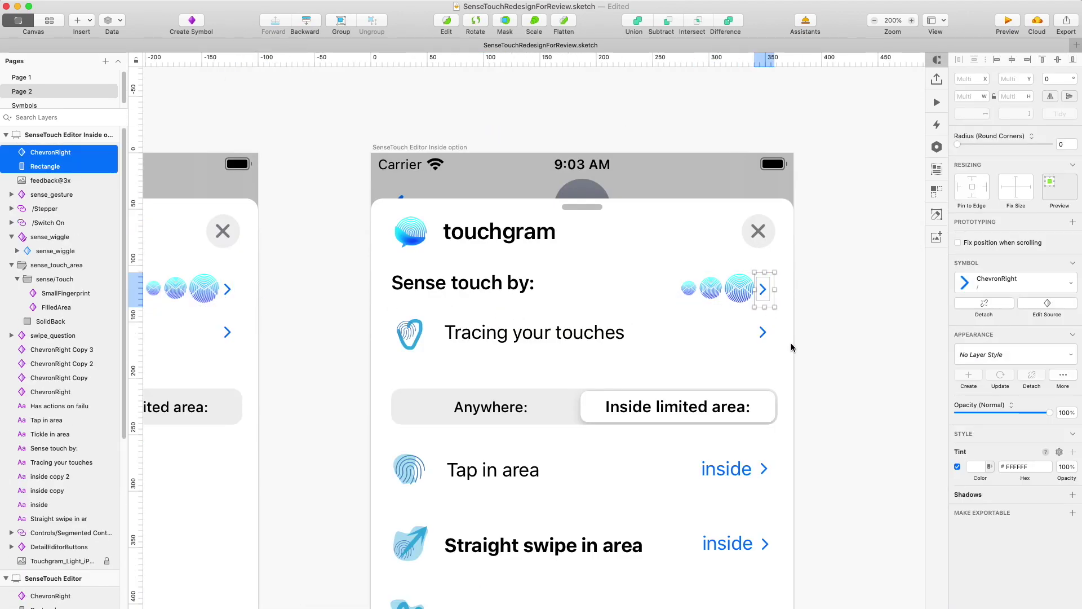
left_click(792, 348)
Draw a borderless grey 18 × 18 spacer square in the SenseTouch Editor's left margin beside the segmented control.
key("super+minus")
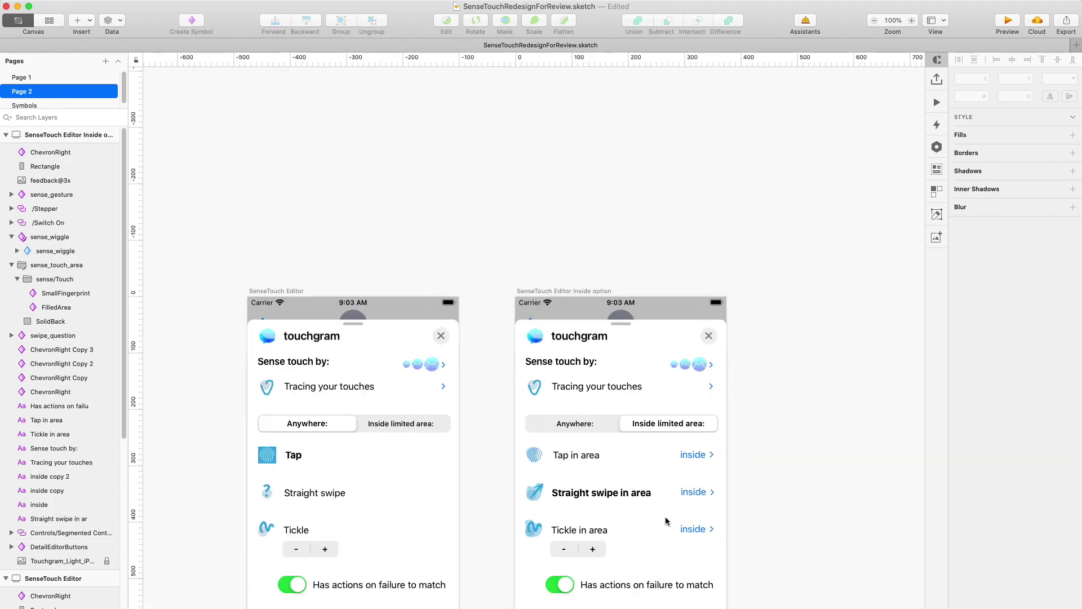
scroll(665, 516, "left", 5)
scroll(554, 459, "down", 3)
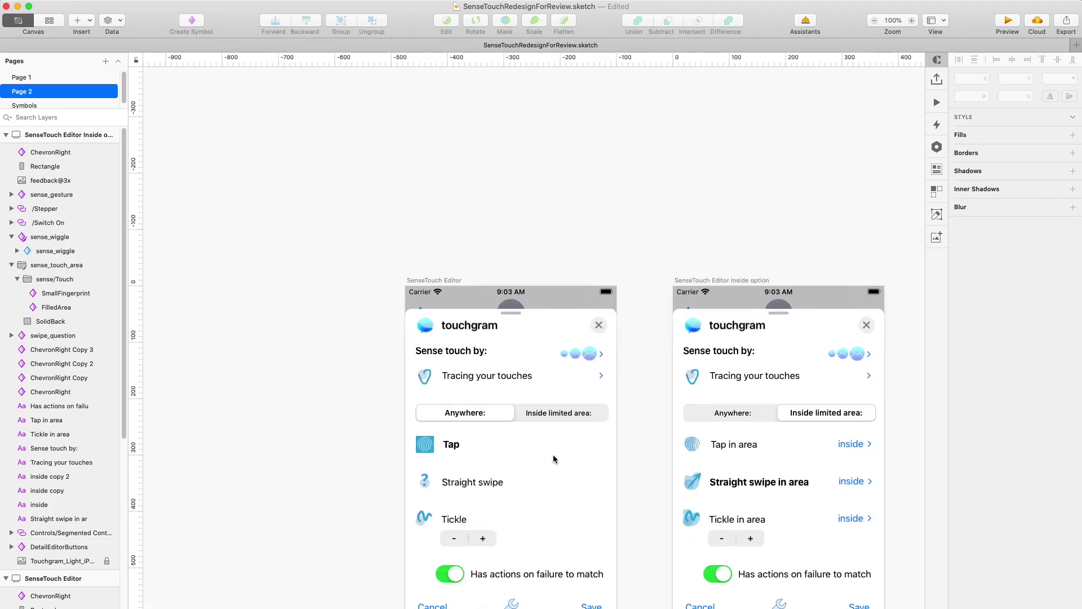
scroll(554, 459, "down", 5)
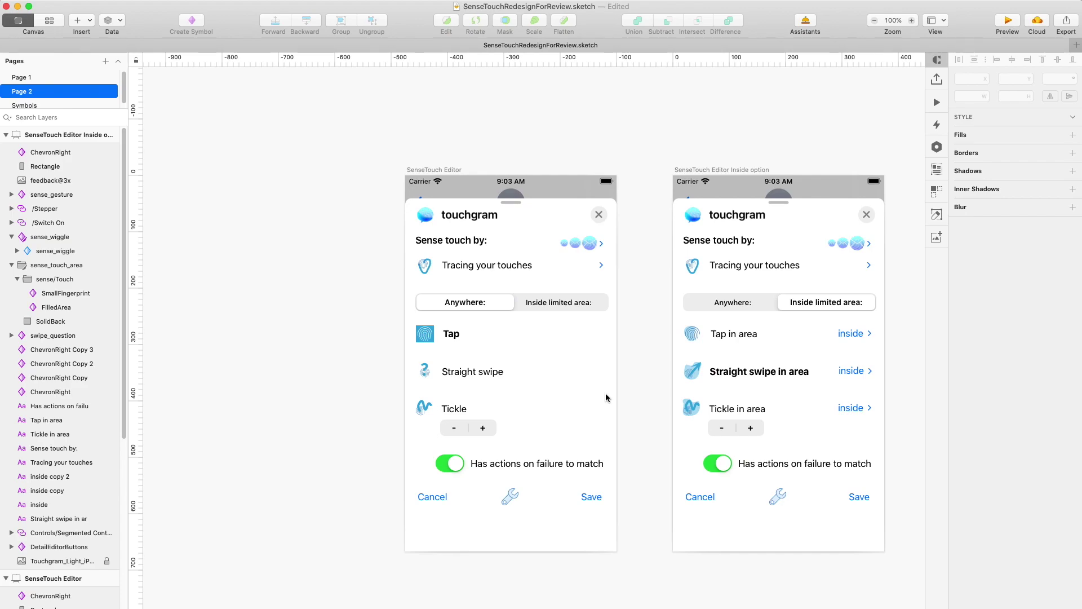
left_click(424, 308)
double_click(389, 305)
left_click_drag(374, 257, 452, 337)
scroll(434, 314, "down", 5)
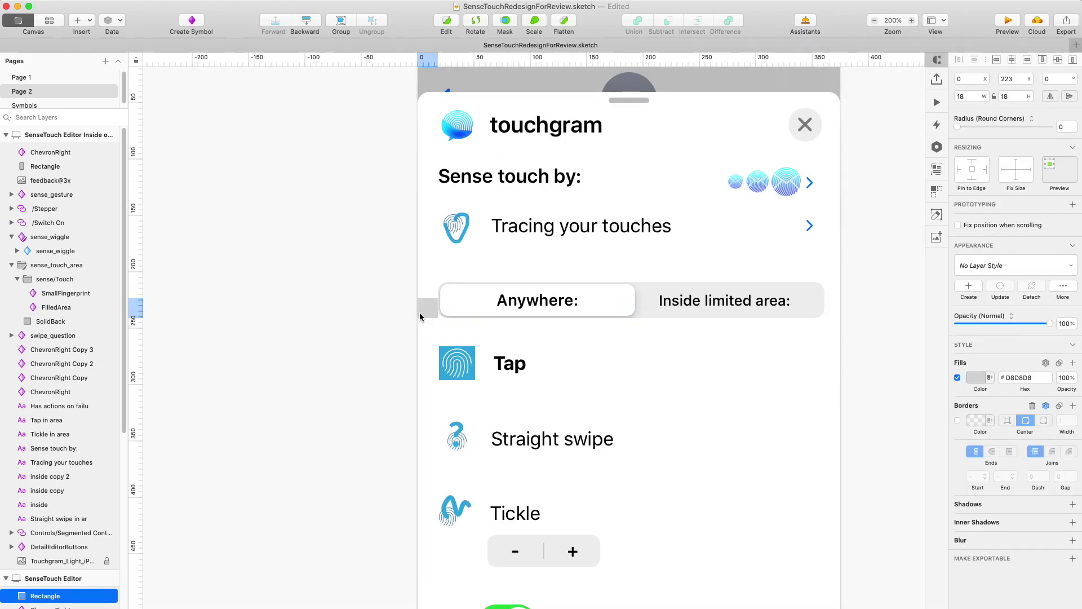
Move the spacer square to the SenseTouch Editor's right edge at X 357, overlapping the end of the segmented control.
left_click_drag(423, 316, 824, 339)
scroll(838, 316, "up", 5)
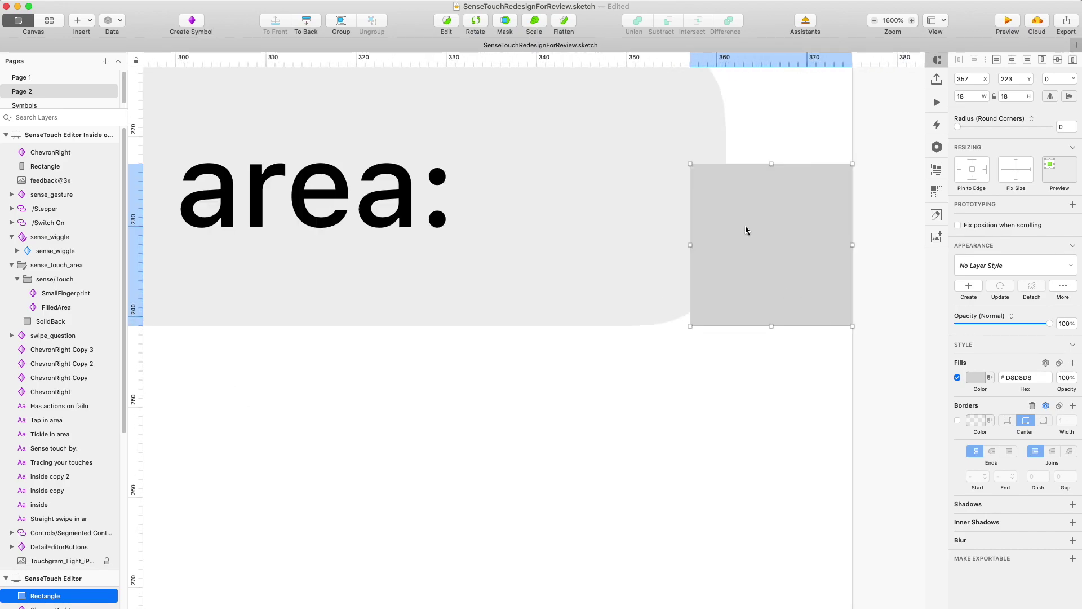
scroll(745, 228, "down", 3)
scroll(745, 230, "down", 2)
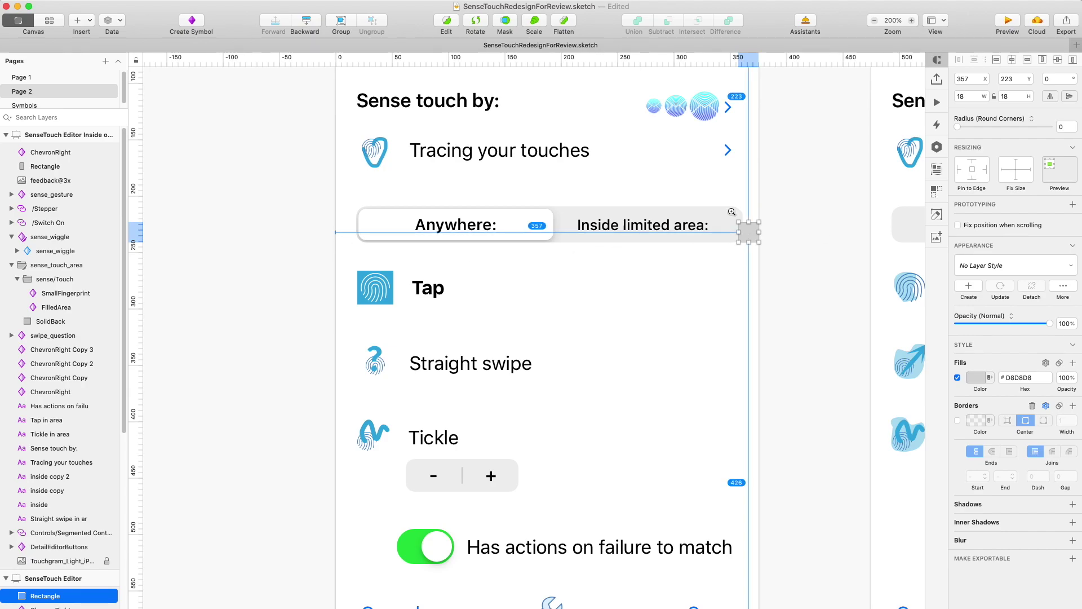
Narrow the SenseTouch Editor's segmented control to a width of 339 so its right end meets the spacer square.
scroll(732, 212, "up", 4)
left_click(727, 322)
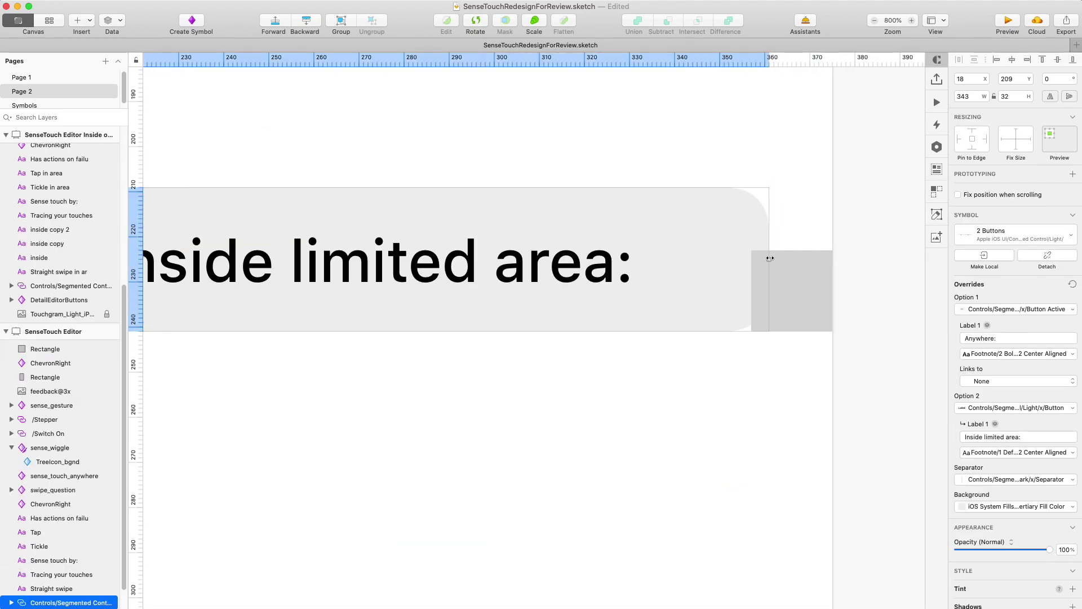
left_click_drag(770, 258, 752, 258)
scroll(727, 271, "down", 3)
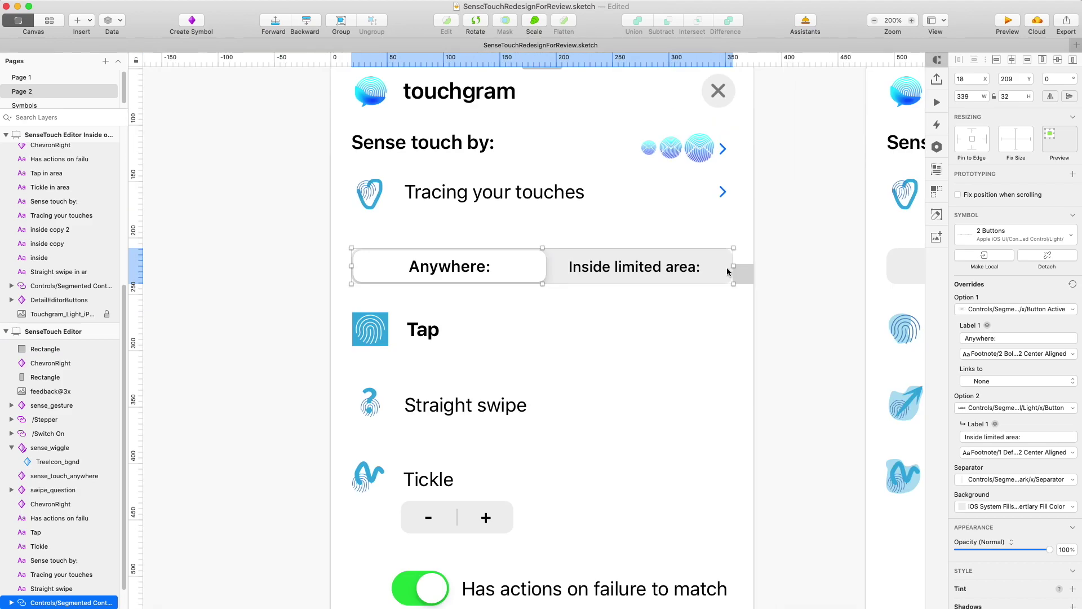
Move the spacer square to the left margin of the Inside option artboard at X 0, Y 223.
scroll(742, 367, "right", 5)
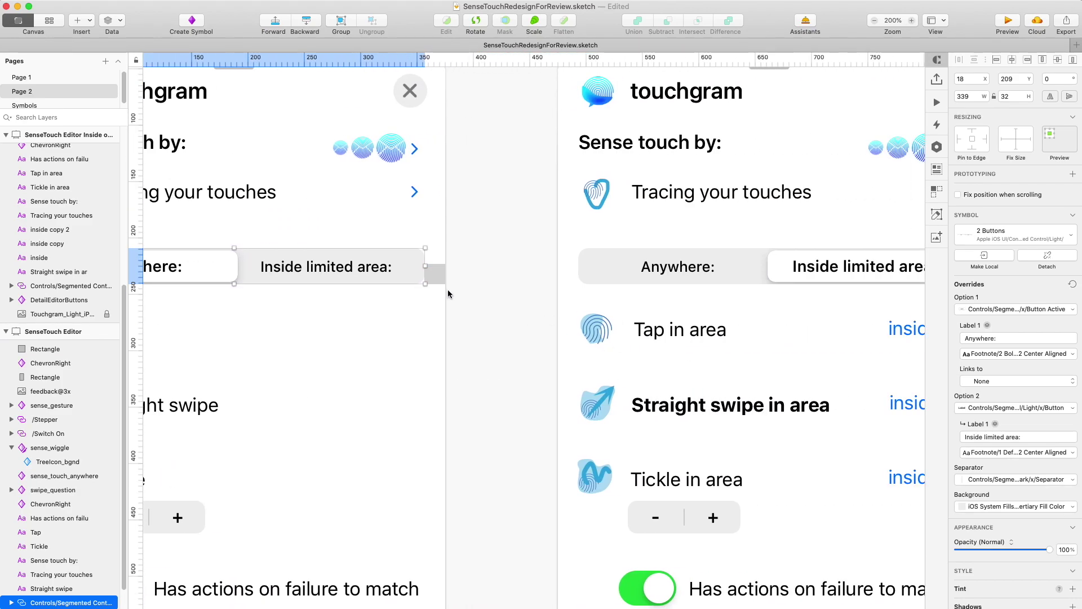
left_click_drag(437, 270, 570, 272)
scroll(560, 313, "right", 5)
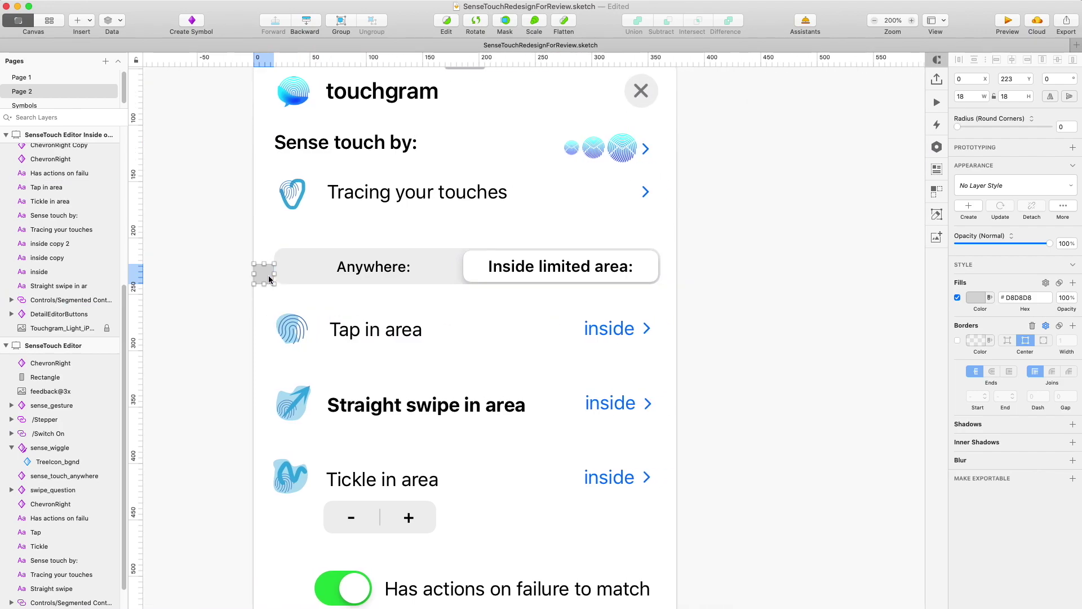
Place the spacer square at the Inside option artboard's right edge and narrow its segmented control to 339.
left_click_drag(269, 279, 668, 296)
key("super+plus")
left_click(527, 270)
left_click_drag(690, 249, 684, 249)
scroll(684, 249, "down", 4)
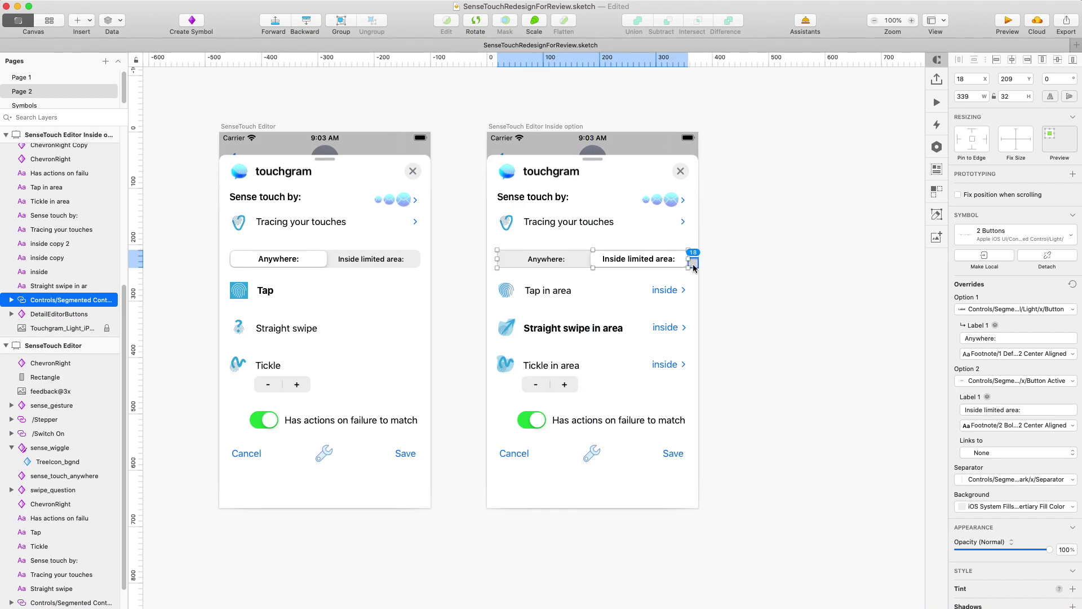
Add vertical guides at the Inside option artboard's right margin (357) and left margin, using the spacer square as reference.
left_click(694, 267)
left_click(689, 60)
left_click_drag(694, 266, 493, 280)
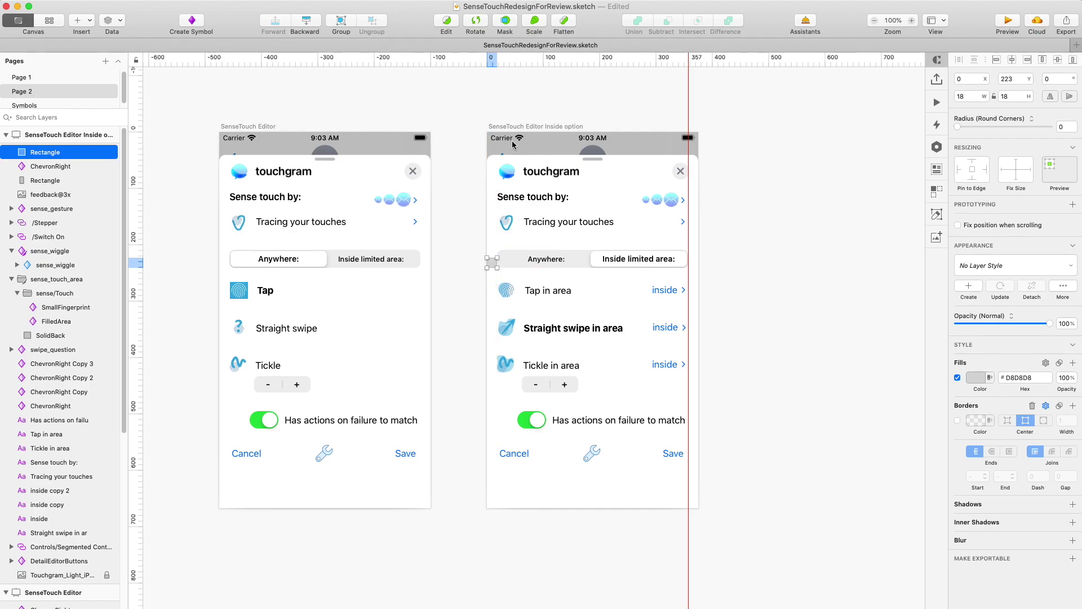
left_click(497, 60)
Mark the SenseTouch Editor artboard's side margins with guides at 18 and 358, and delete the spacer square.
left_click_drag(494, 265, 225, 267)
key("BackSpace")
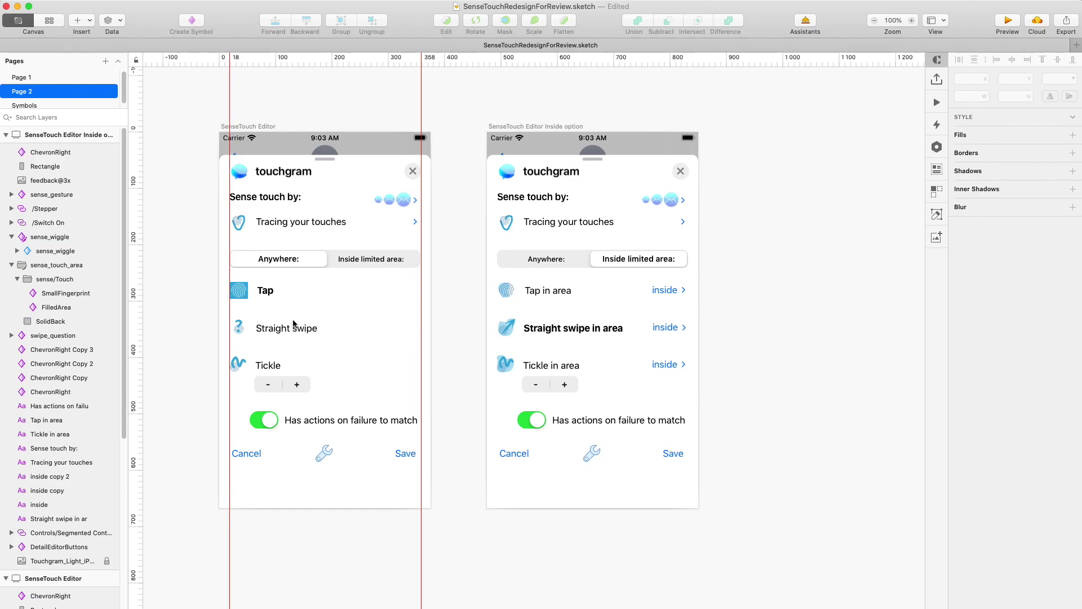
Draw a rectangle about 375 × 340 over the SenseTouch Editor's options from the segmented control to the failure switch, at 50% opacity.
scroll(312, 337, "left", 1)
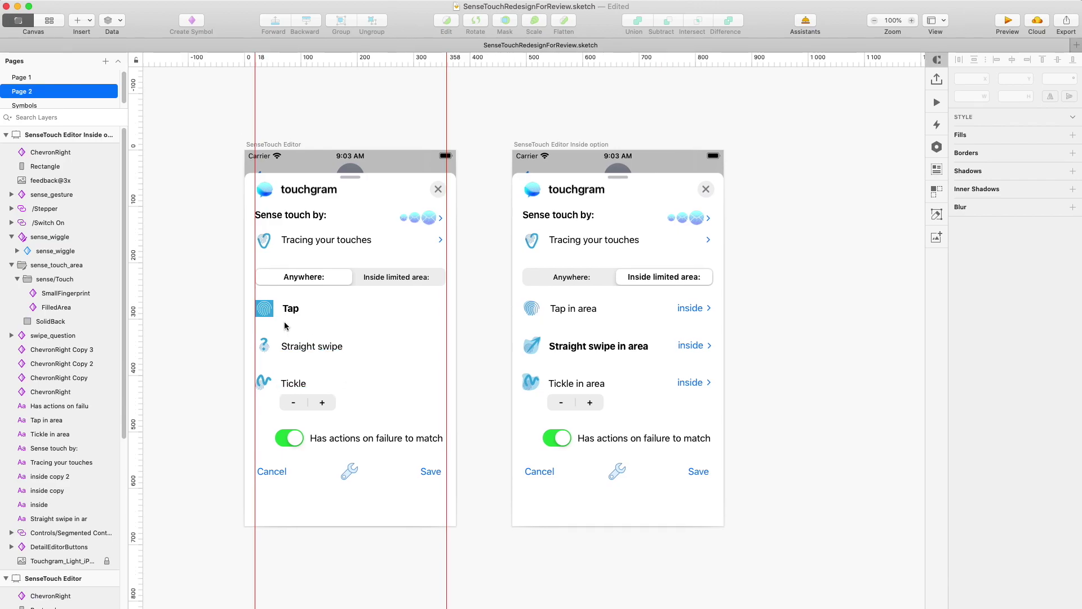
key("r")
mouse_move(244, 259)
left_mouse_down()
mouse_move(464, 444)
mouse_move(452, 450)
left_mouse_up()
key("5")
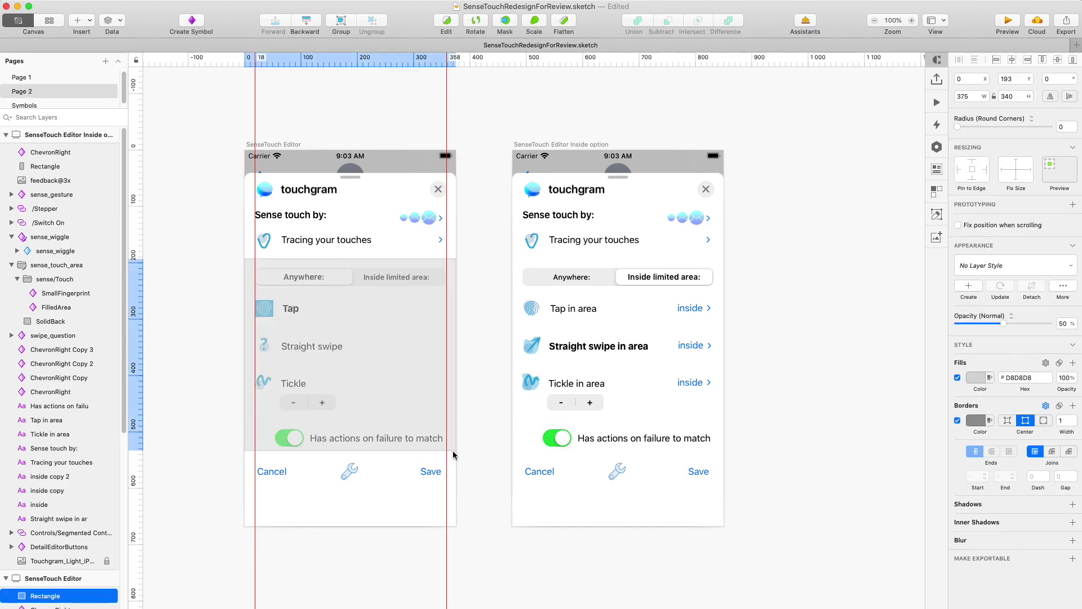
Send the translucent rectangle behind the SenseTouch Editor's controls, directly below the DetailEditorButtons layer.
left_click(333, 330)
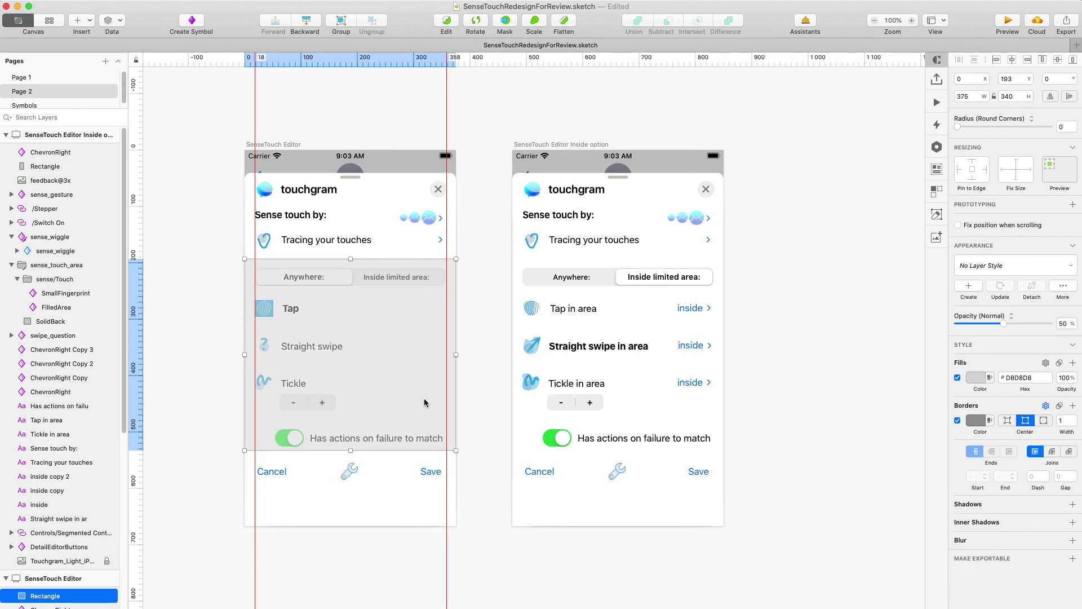
key("Delete")
scroll(56, 451, "down", 5)
left_click(49, 573)
key("ctrl+z")
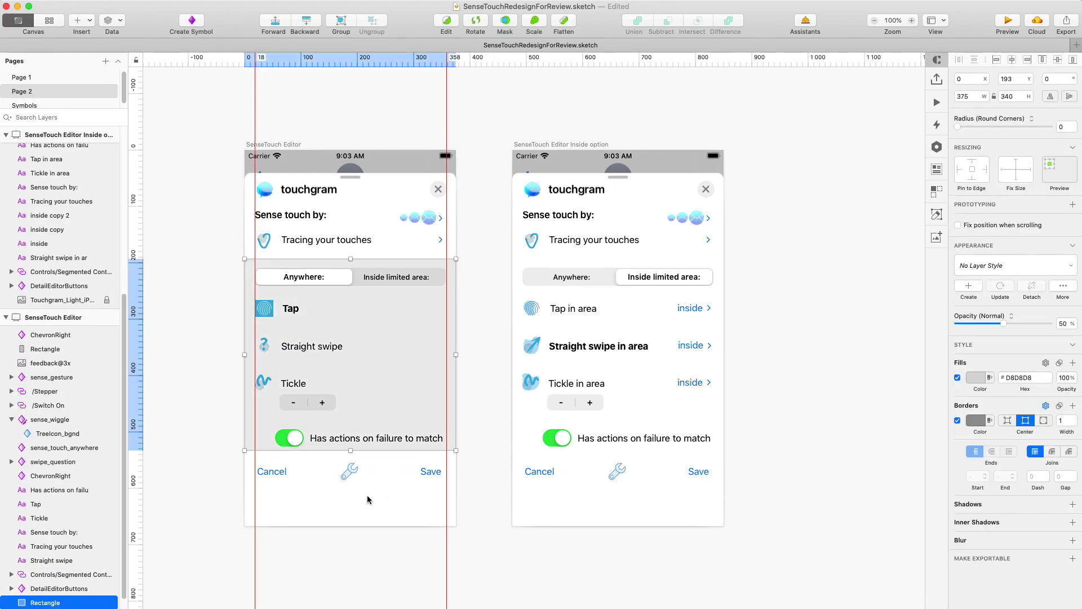
Remove the background rectangle's border and fill it with pale blue-grey DFE6EA, derived from a blue sampled from the touchgram logo.
left_click(958, 421)
left_click(976, 378)
left_click(963, 520)
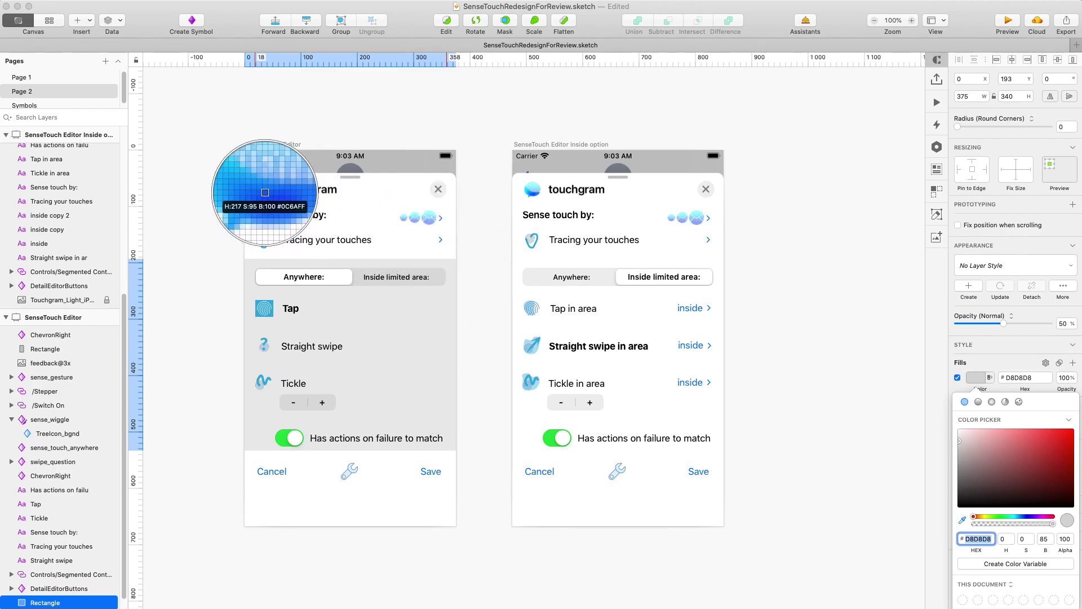
left_click(263, 188)
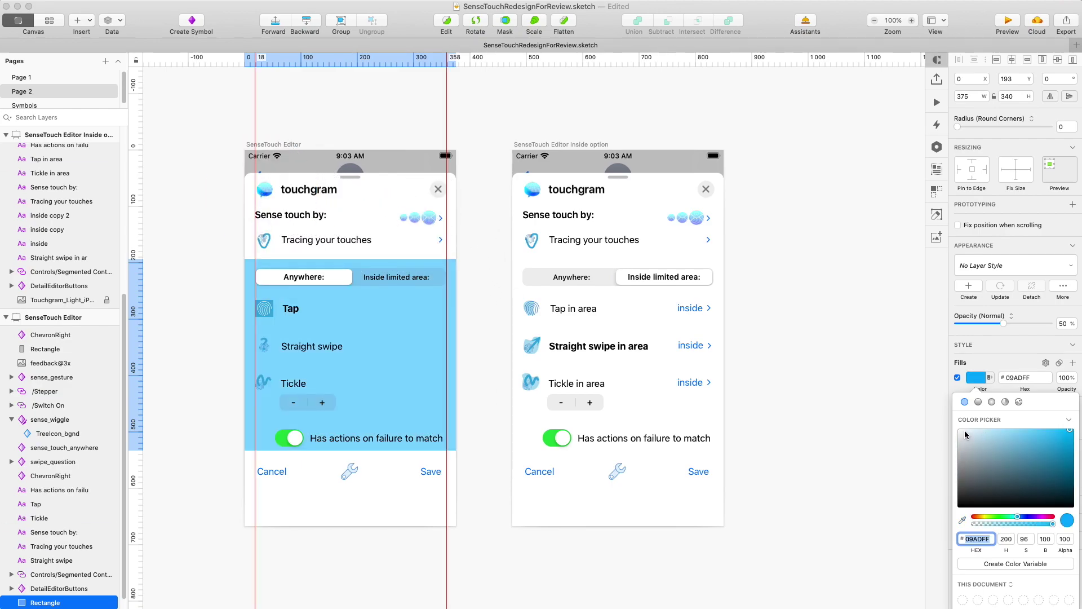
left_click_drag(964, 434, 964, 438)
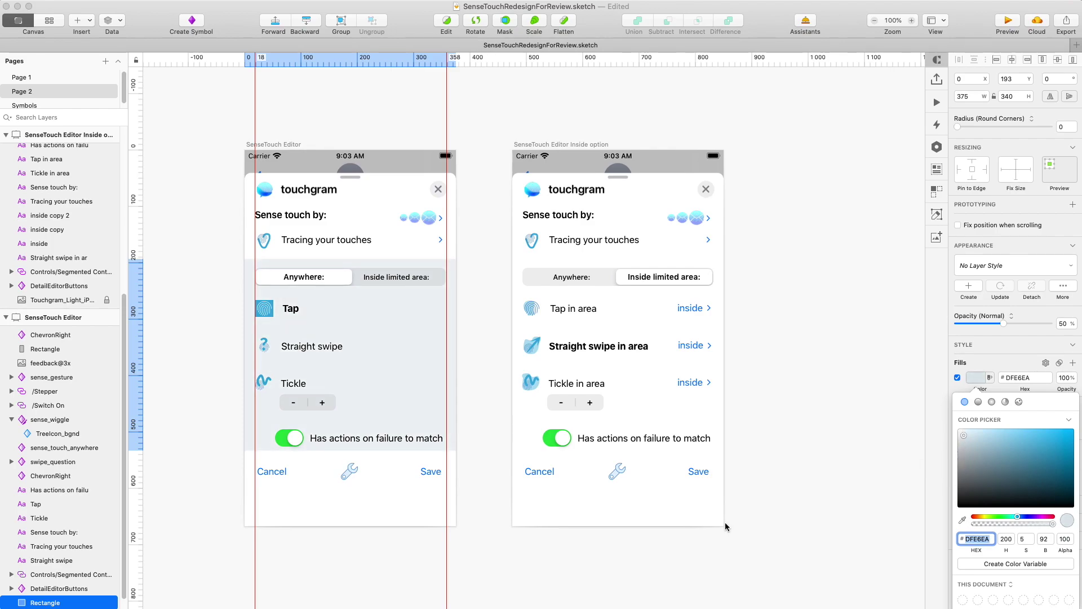
left_click(506, 565)
Move the pale background rectangle up to Y 191.
left_click(425, 339)
left_click_drag(427, 364, 428, 363)
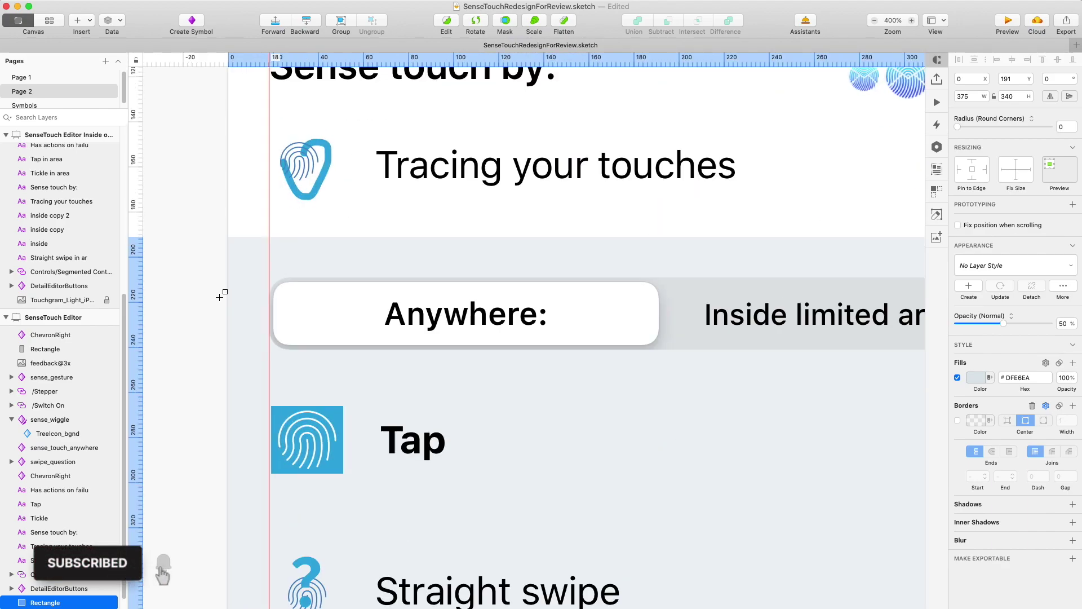
Check the padding above the segmented control with a temporary 18 × 18 square, and delete the square.
left_click_drag(229, 288, 269, 330)
left_click_drag(252, 313, 317, 269)
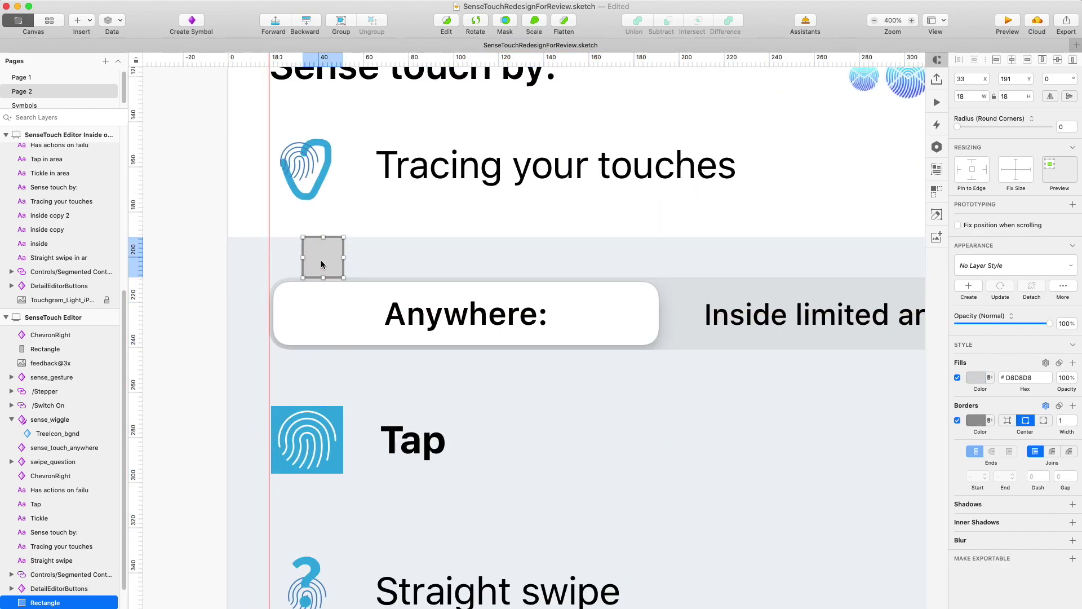
key("super+minus")
key("alt")
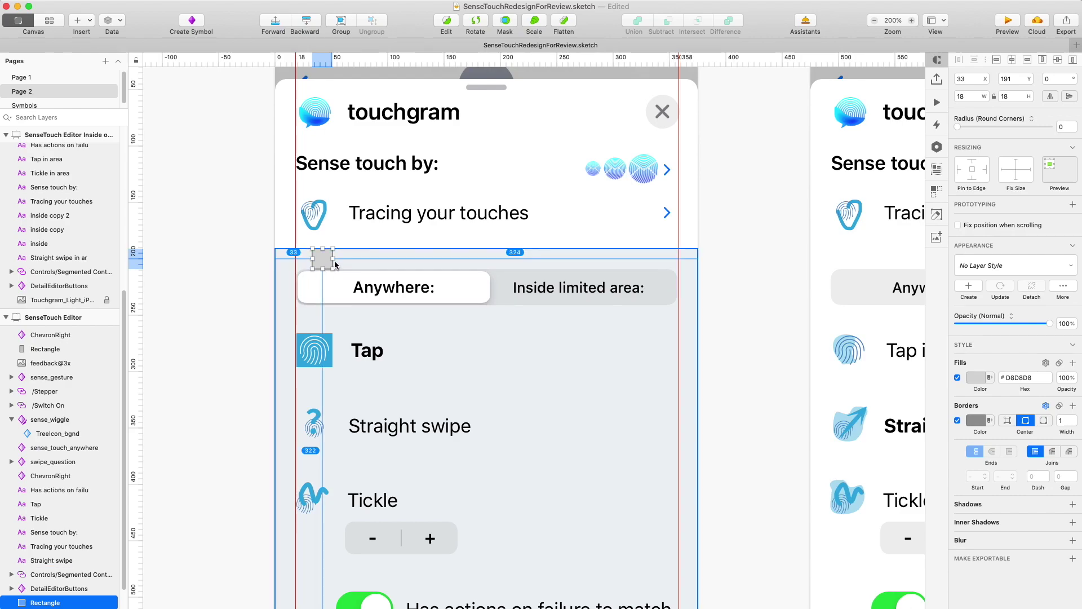
key("Delete")
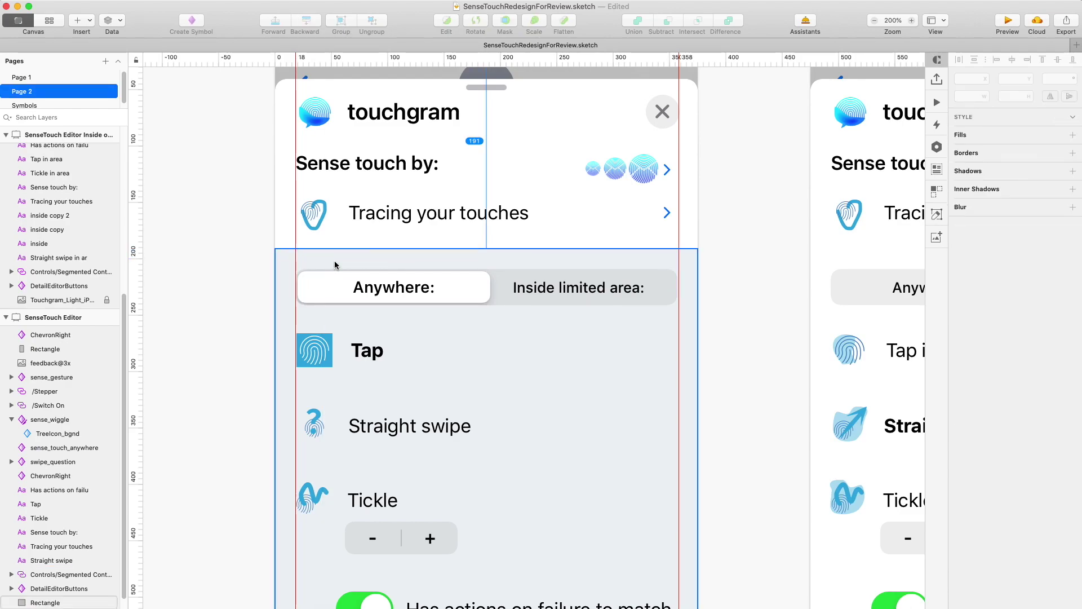
Set the height of the segmented control in the SenseTouch Editor to 33, keeping it at Y 209.
left_click(516, 288)
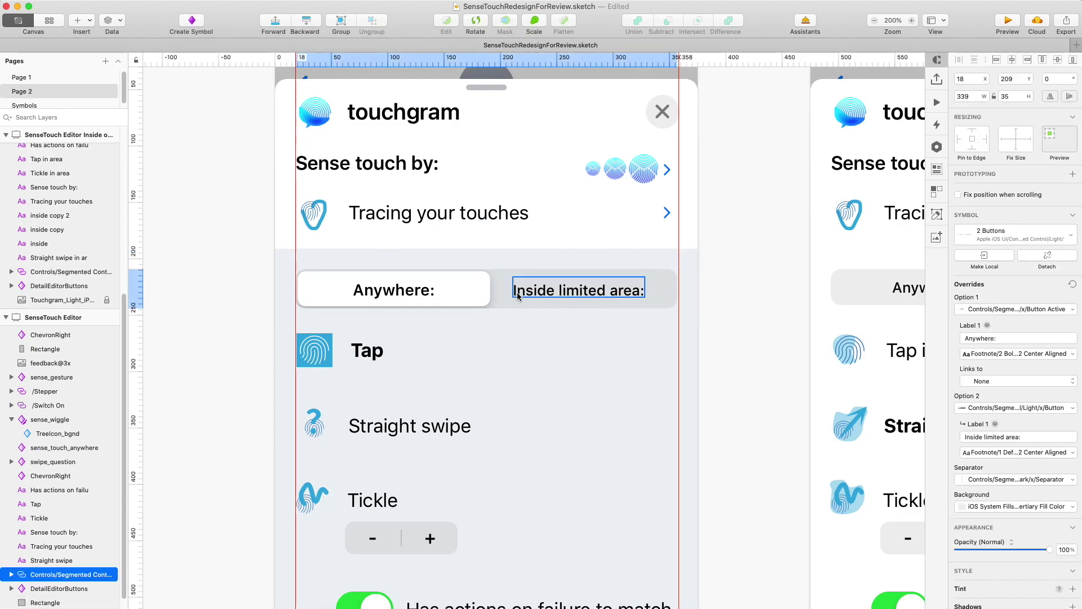
key("super+Down")
key("super+Down")
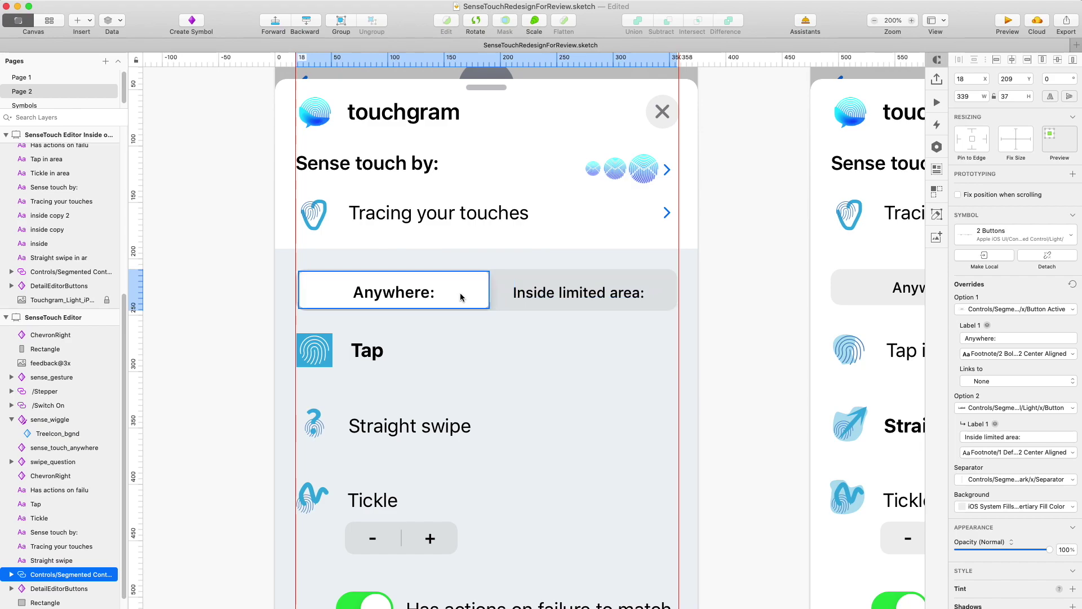
double_click(414, 295)
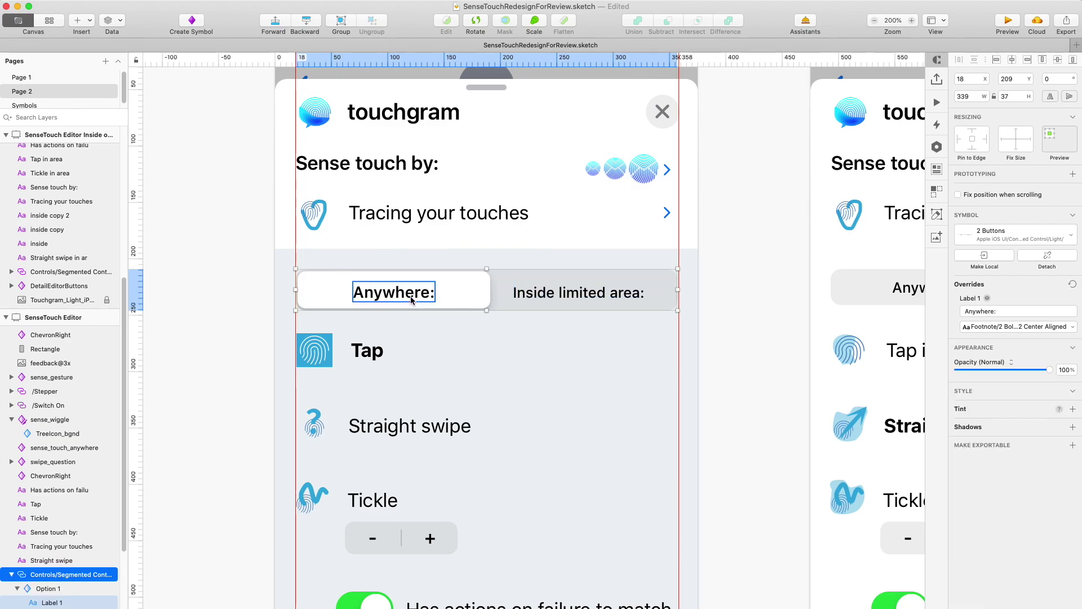
double_click(411, 299)
key("Escape")
left_click(17, 105)
key("super+1")
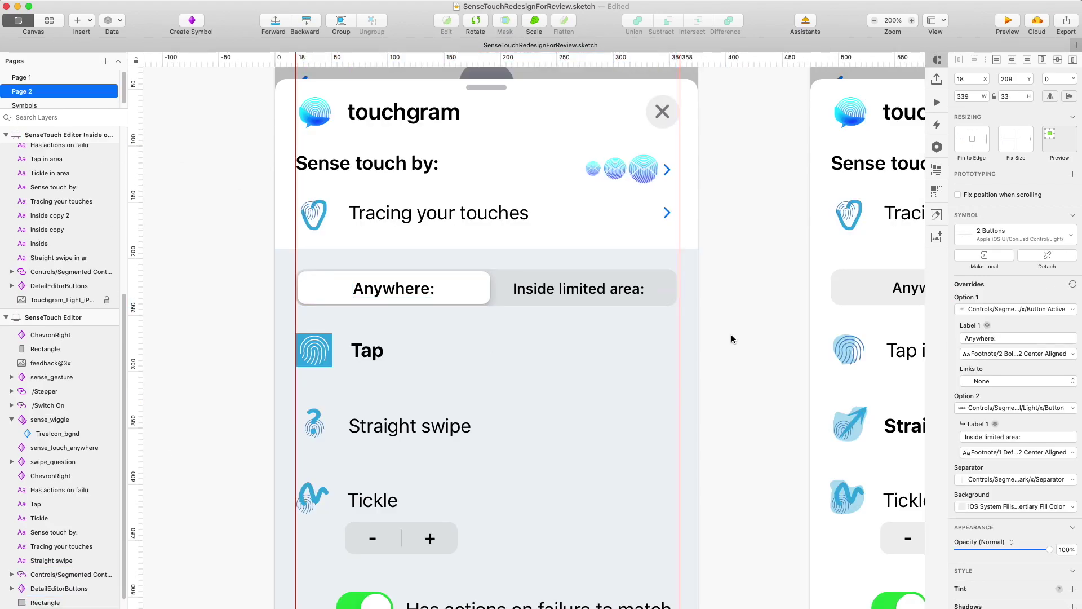
Swap the failure row's layout, moving the switch to the right margin and the "Has actions on failure to match" label to X 18.
scroll(699, 322, "up", 5)
key("z")
left_click(558, 506)
left_click_drag(418, 395, 700, 401)
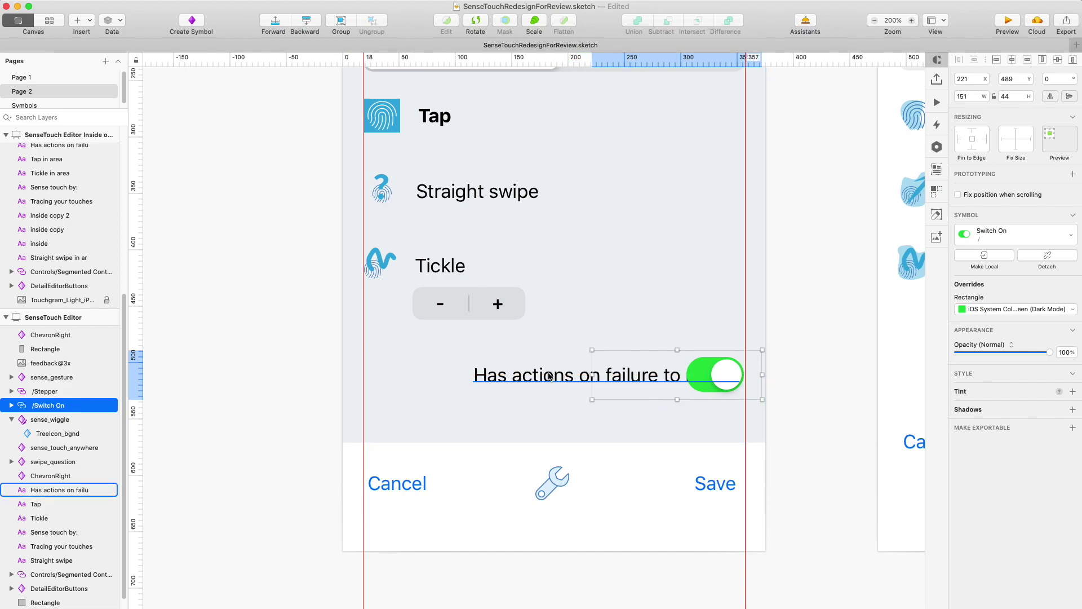
left_click_drag(549, 377, 437, 387)
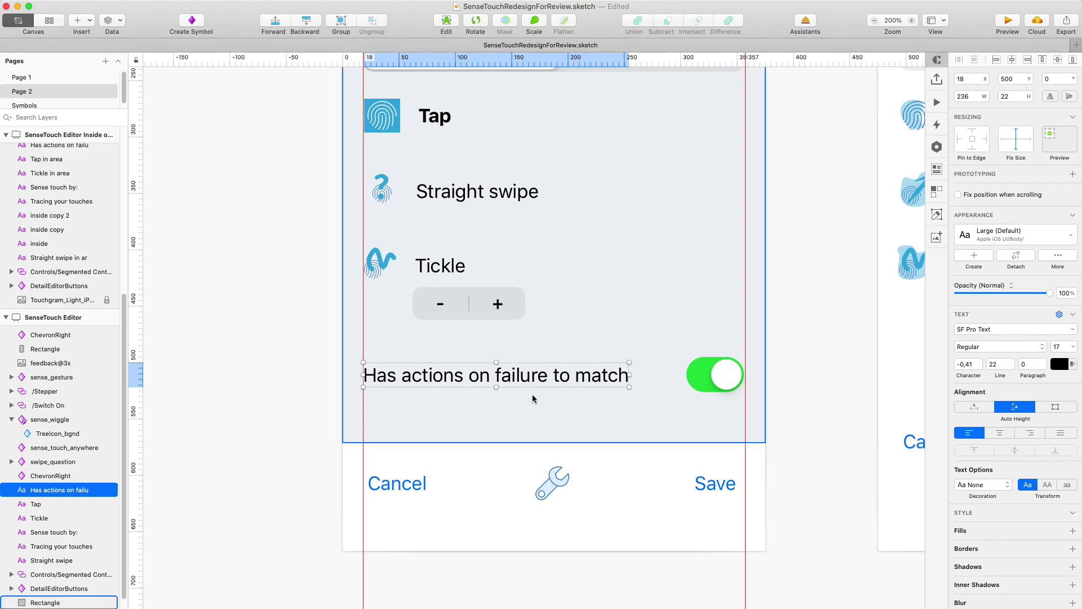
Place the switch at X 222 so its green edge meets the 357 margin guide.
left_click(727, 388)
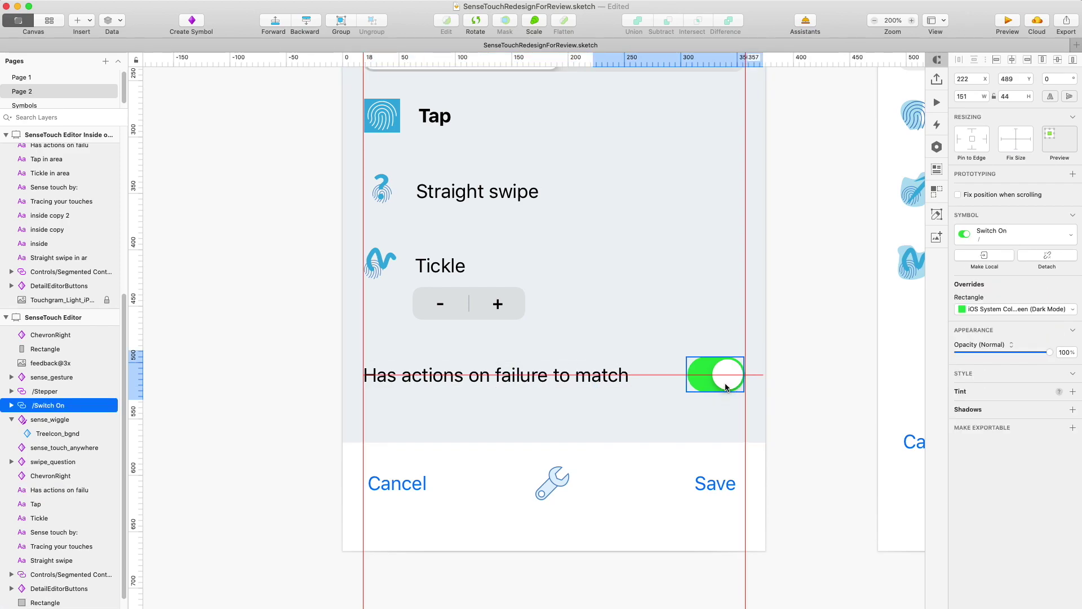
left_click_drag(725, 384, 725, 384)
key("z")
triple_click(758, 381)
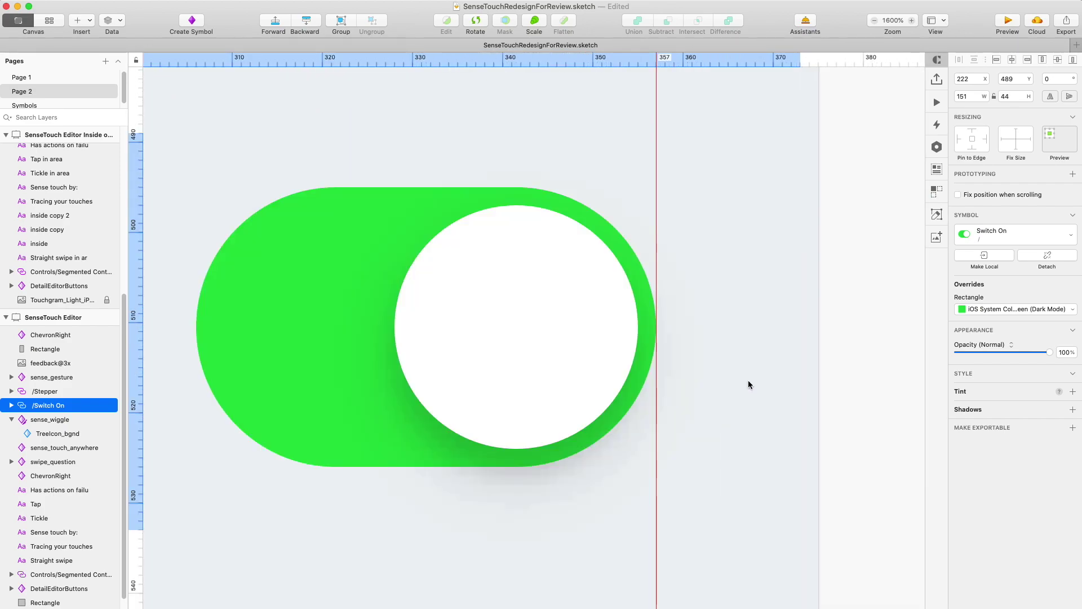
left_click(748, 381, "alt")
left_click(748, 381, "alt")
scroll(748, 381, "left", 10)
Nudge the "Has actions on failure to match" label to X 17 so its first letter sits on the left guide.
left_click(602, 362)
key("z")
double_click(602, 362)
key("Left")
key("Left")
key("Right")
Paste the 24 × 24 settings gear icon over the wrench between Cancel and Save.
scroll(578, 403, "down", 4)
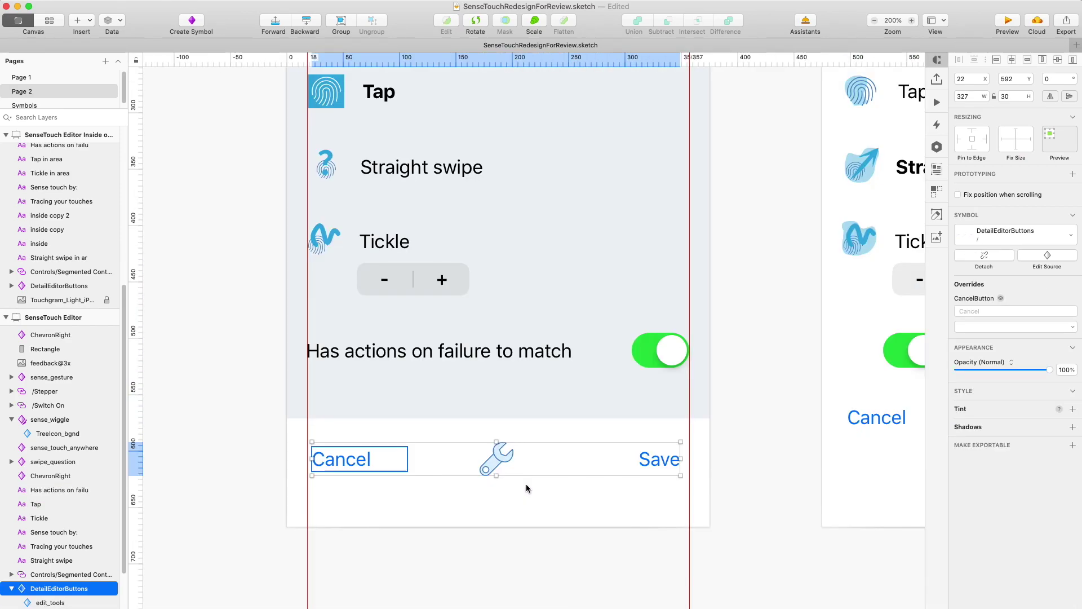
left_click(488, 469)
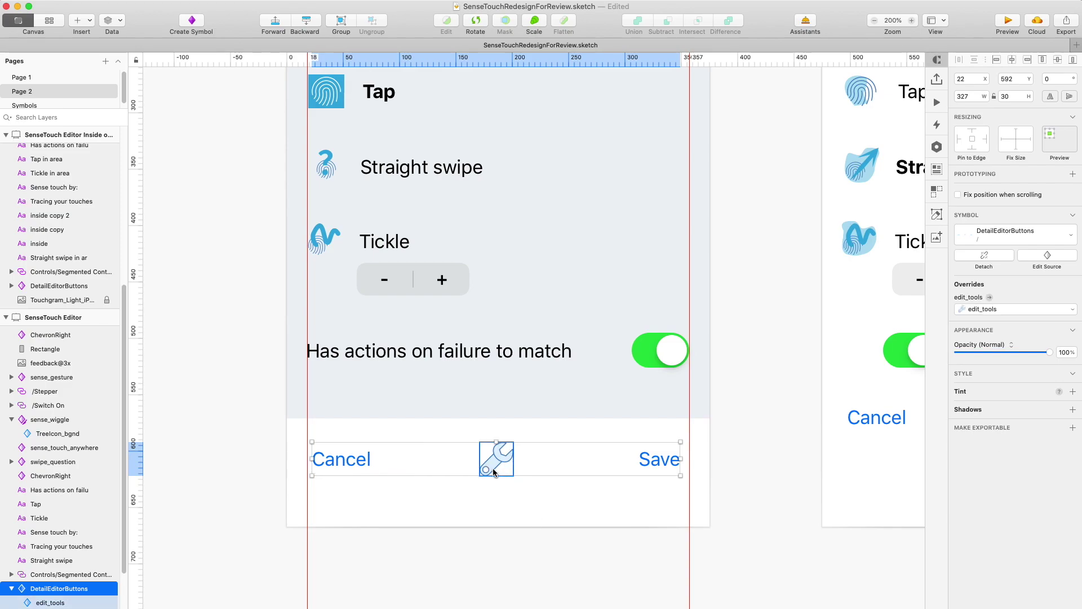
scroll(505, 481, "up", 10)
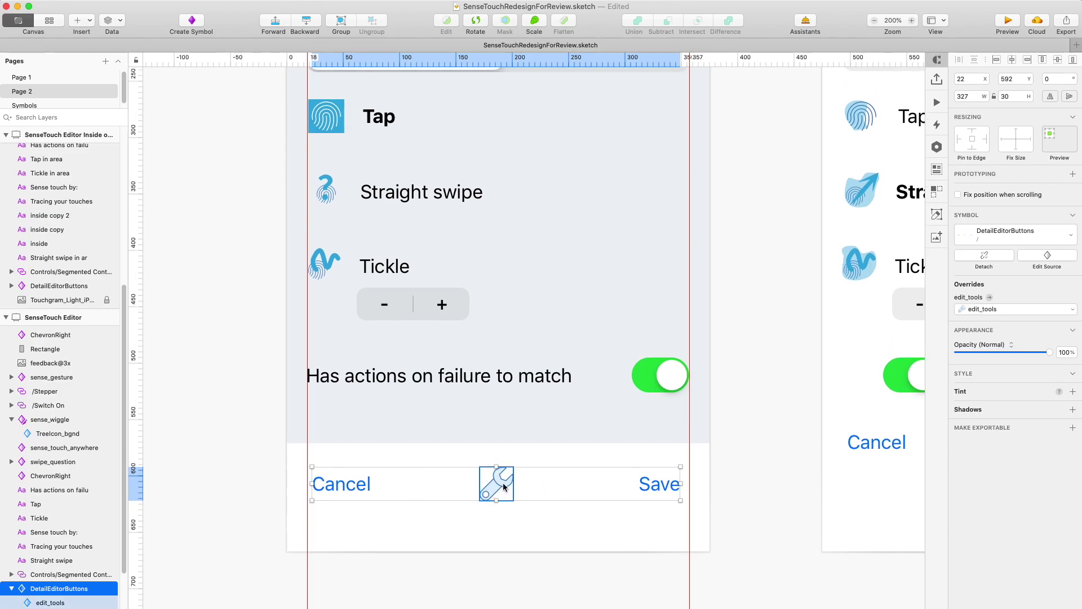
scroll(503, 482, "down", 5)
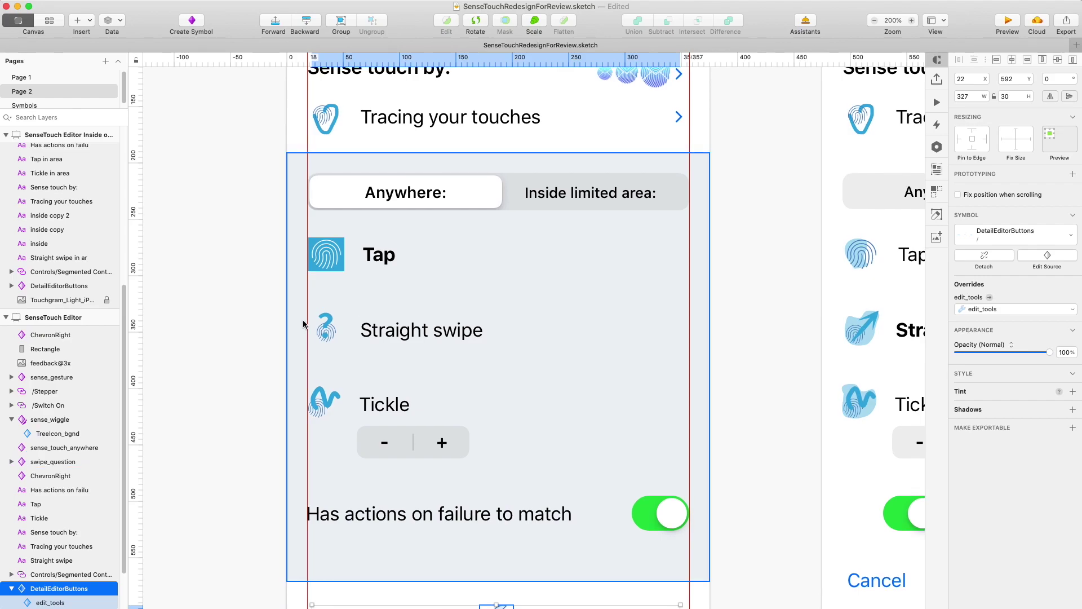
scroll(509, 380, "up", 3)
scroll(510, 380, "down", 5)
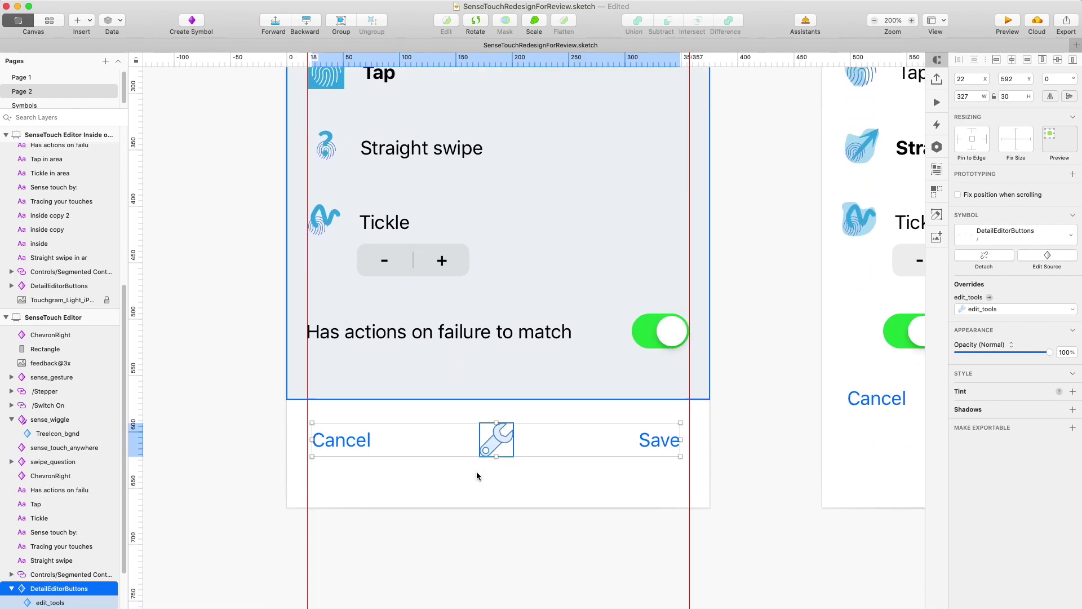
left_click(503, 448)
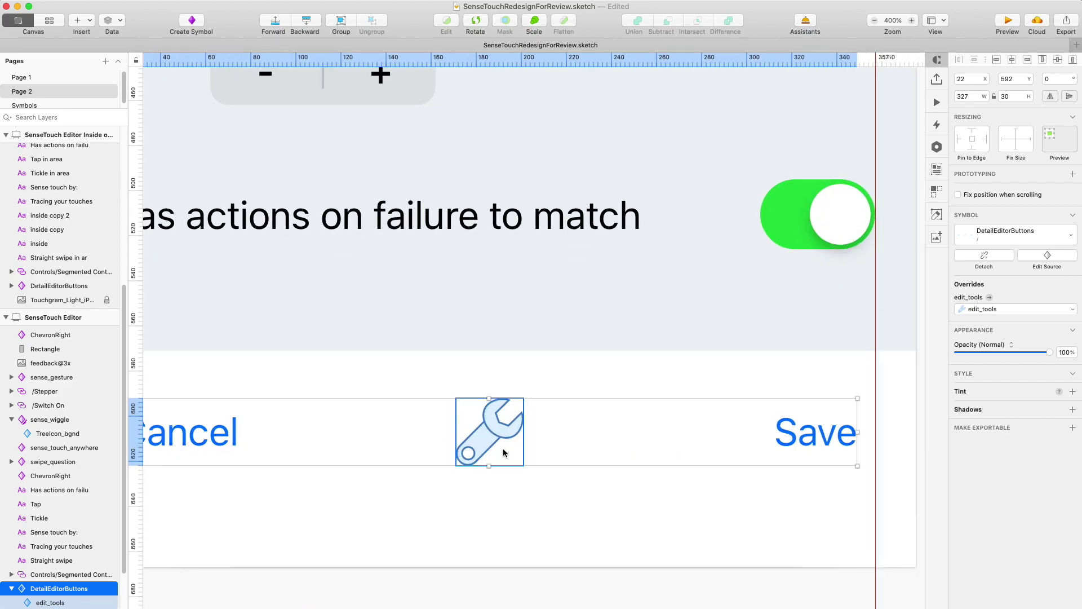
key("super+v")
left_click_drag(558, 527, 487, 439)
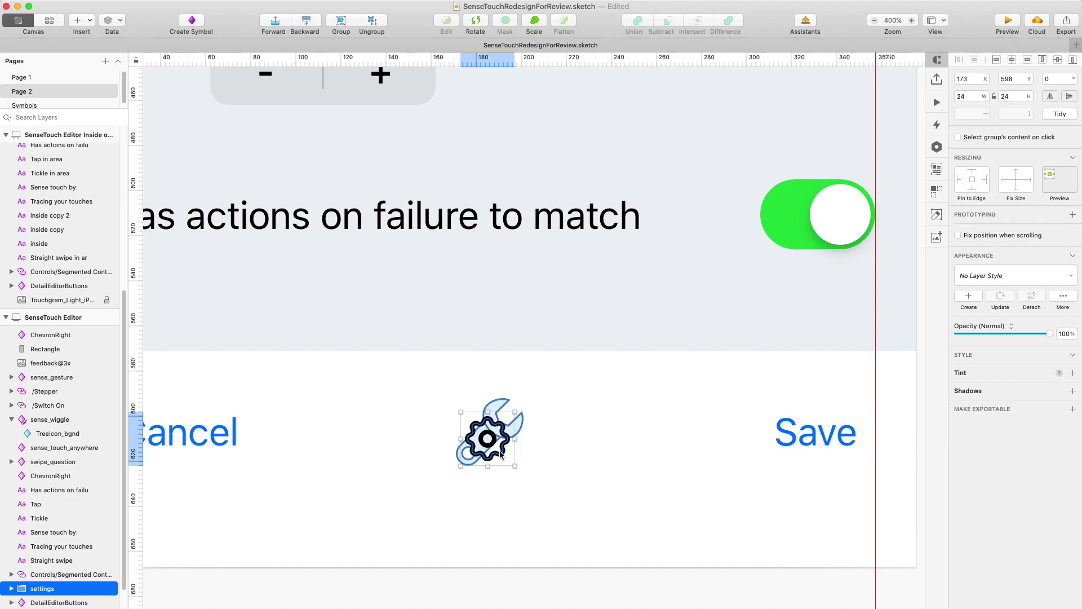
Recolour the borders of the gear's Oval and Path dark slate, using a colour sampled beside the gear on the wrench icon.
key("Return")
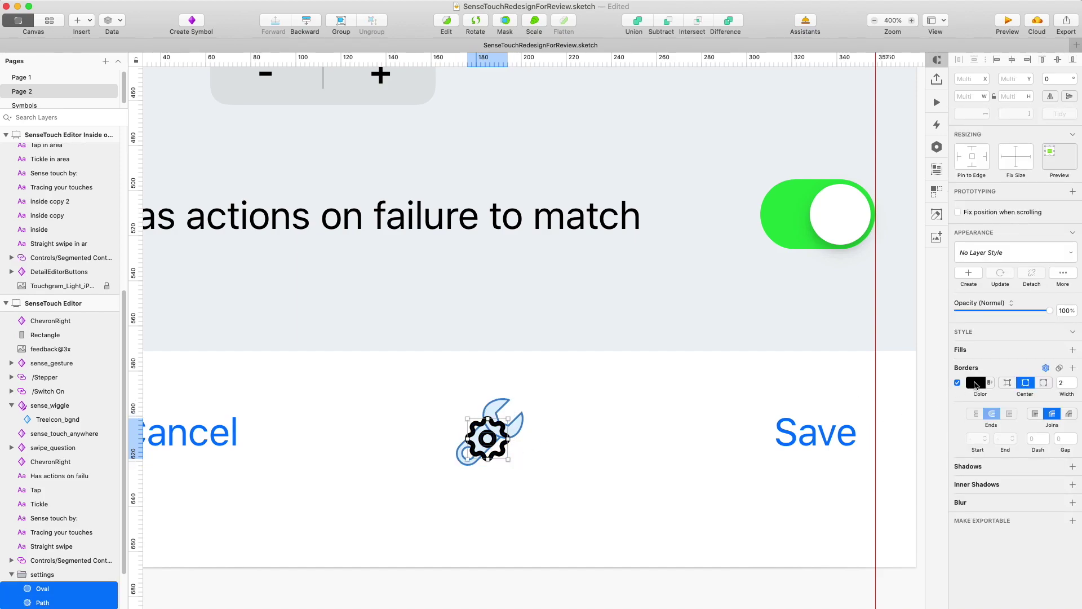
left_click(976, 383)
left_click(963, 525)
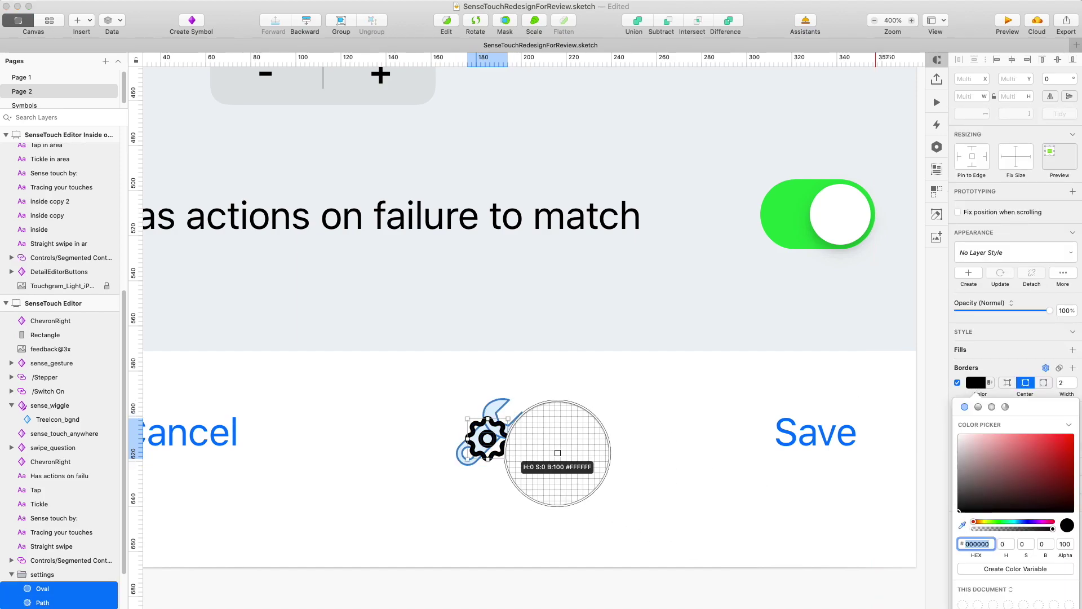
left_click(516, 420)
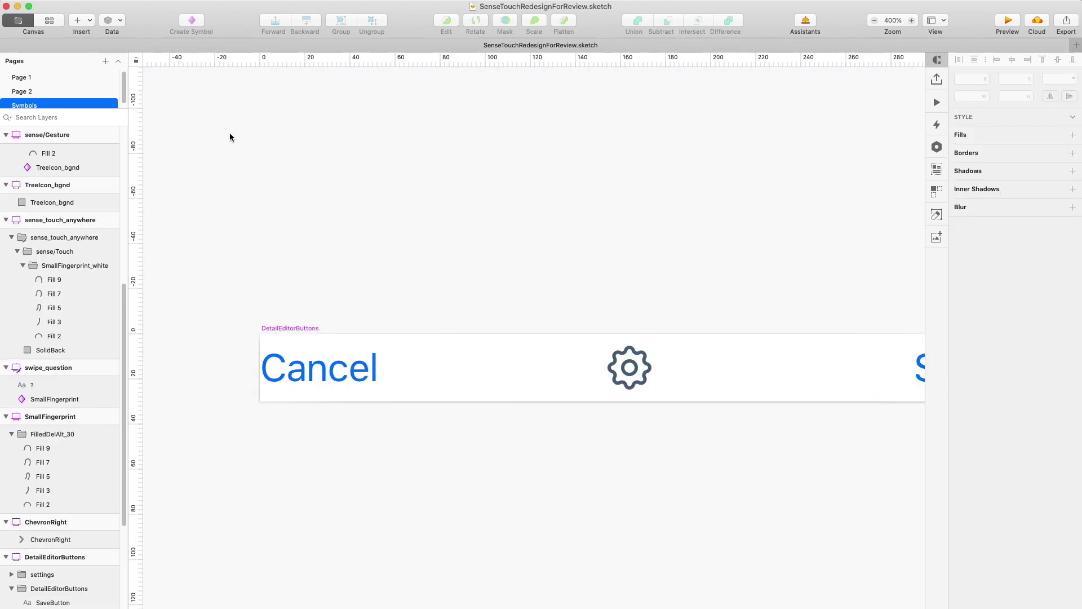
Return to Page 2 and draw a borderless 007AFF rectangle of 71 × 32 over Save, ending at the right margin guide.
double_click(340, 377)
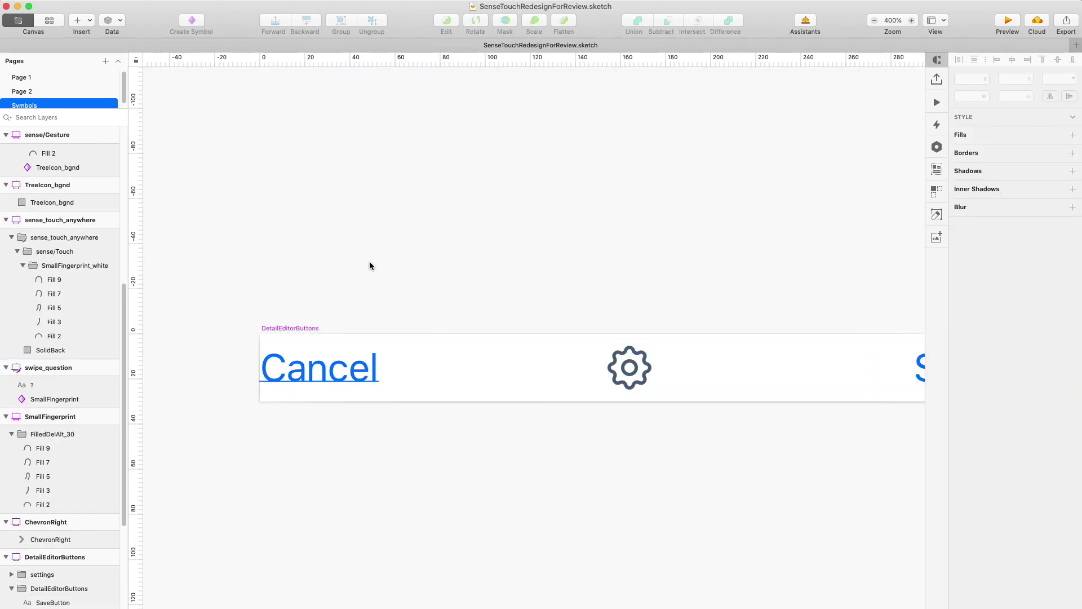
left_click(44, 92)
scroll(488, 507, "down", 3)
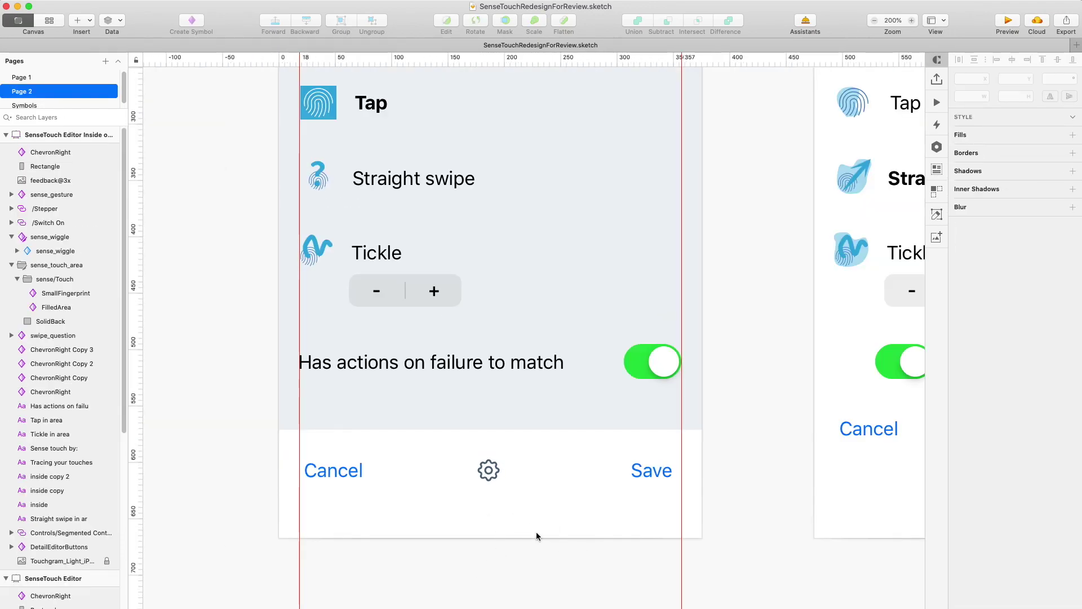
left_click(346, 474)
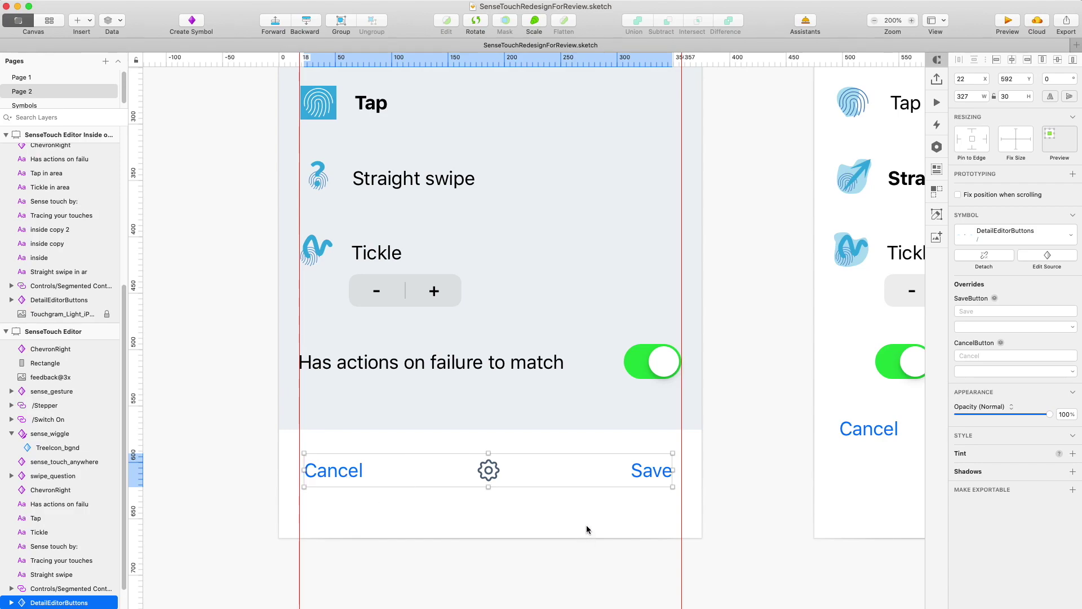
left_click(632, 492)
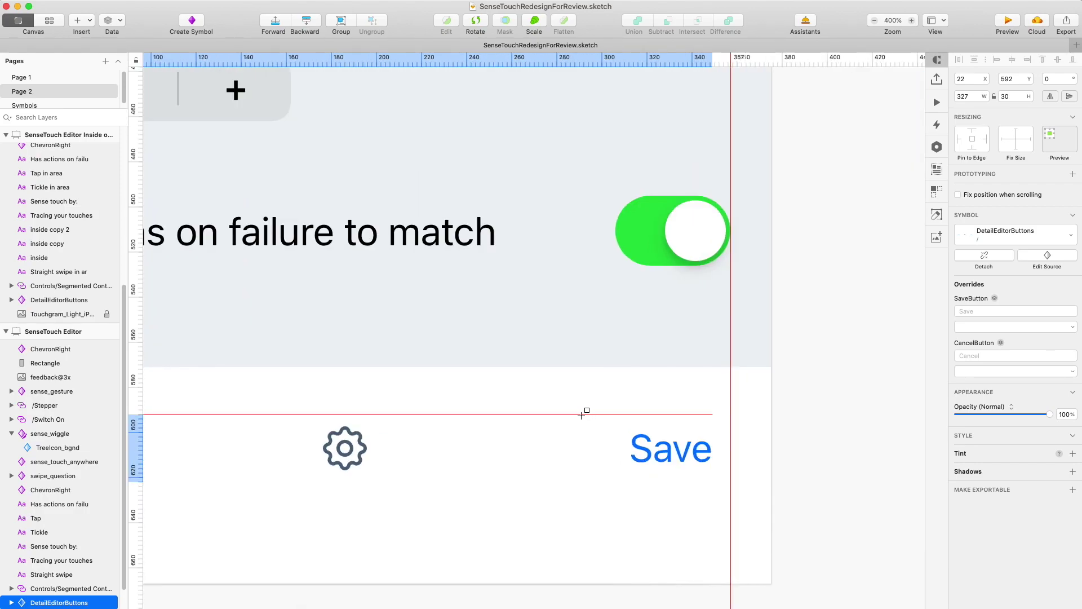
left_click_drag(570, 416, 726, 489)
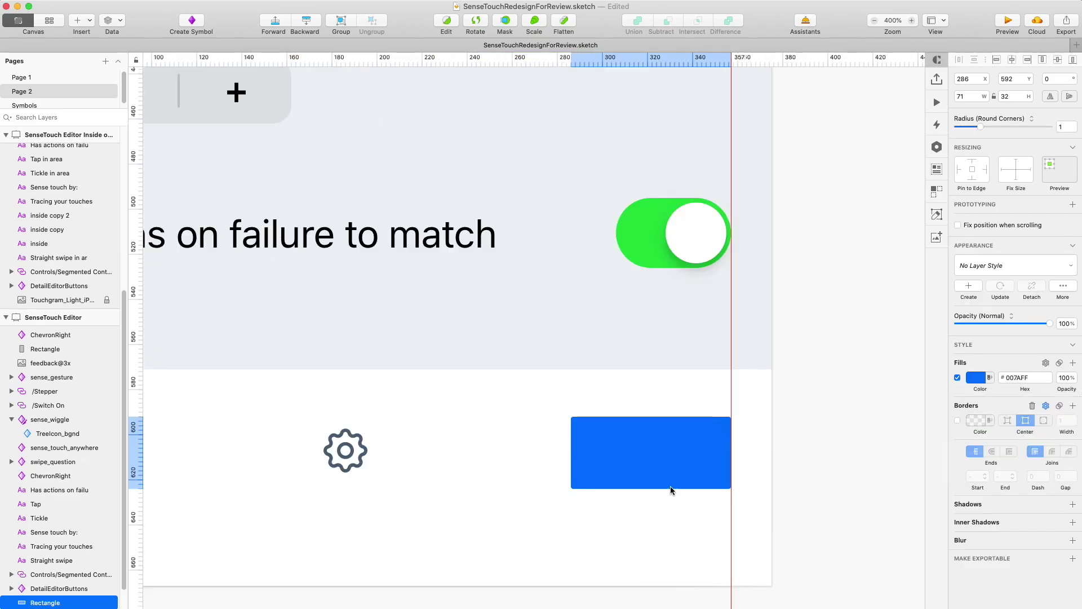
Remove the Cancel and Save labels from the DetailEditorButtons symbol and add a new "Save" text on the blue rectangle on Page 2.
double_click(671, 451)
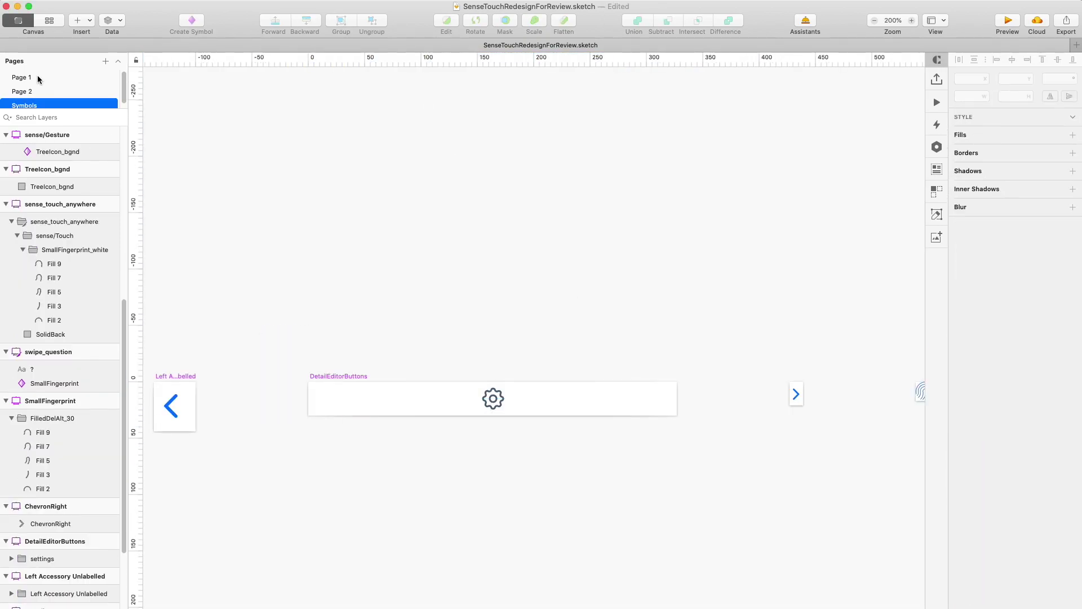
left_click(34, 91)
key("t")
left_click(551, 403)
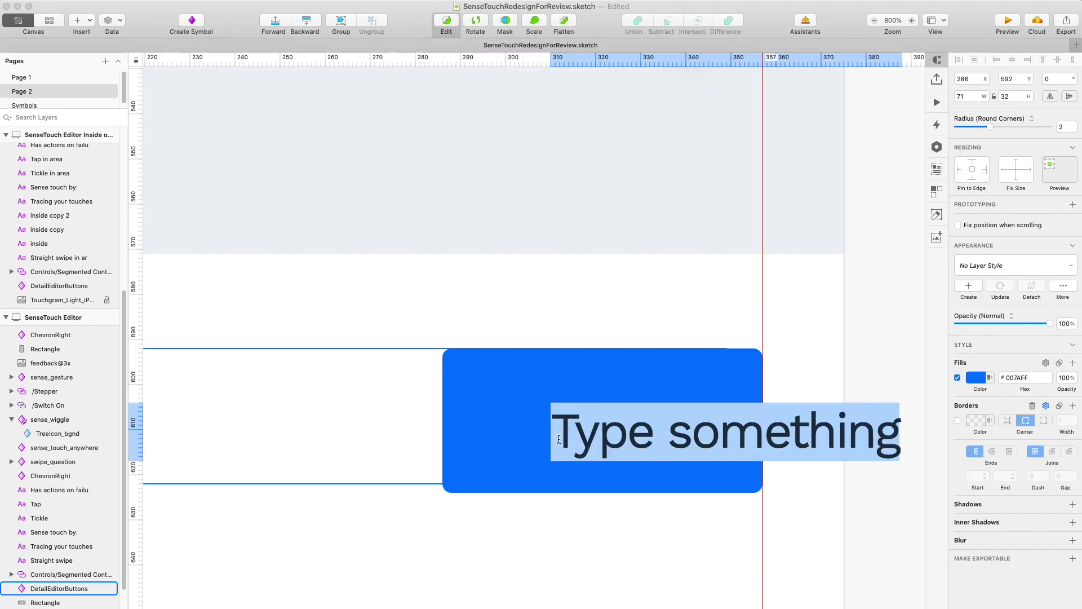
type("Save")
Style the new Save label in a bold SF font and colour it white.
left_click(1015, 272)
type("sf")
left_click(985, 342)
left_click(999, 290)
left_click(1060, 307)
Duplicate the Save label and its rectangle to the left margin guide and change the copied text to "Cancel".
left_click(70, 588)
key("super+minus")
key("super+minus")
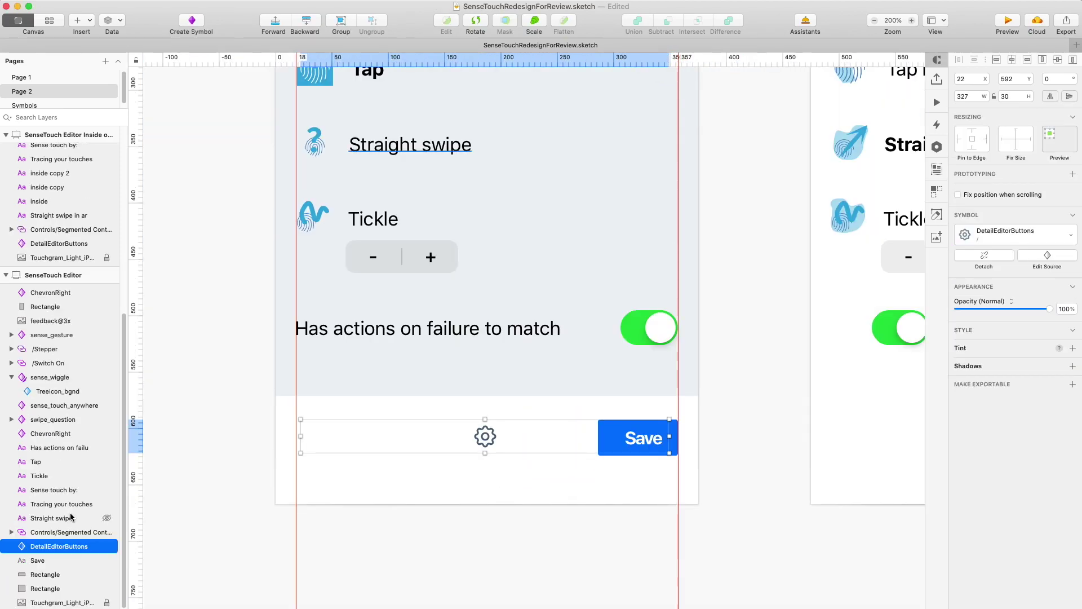
key("BackSpace")
left_click(626, 438)
left_click(611, 450, "shift")
left_click_drag(611, 451, 310, 451)
double_click(336, 438)
type("Cancel")
key("Escape")
Recolour the Cancel label with the dark slate sampled from the gear icon.
left_click(370, 451)
left_click(354, 440)
left_click(1060, 306)
left_click(962, 496)
left_click(485, 437)
Fill the Cancel button with the pale blue-grey sampled from the background panel, and give the Save button a blue-to-cyan gradient.
left_click(369, 451)
left_click(978, 377)
left_click(665, 384)
left_click(989, 306)
left_click(978, 286)
left_click(329, 441)
left_click(373, 518)
key("super+minus")
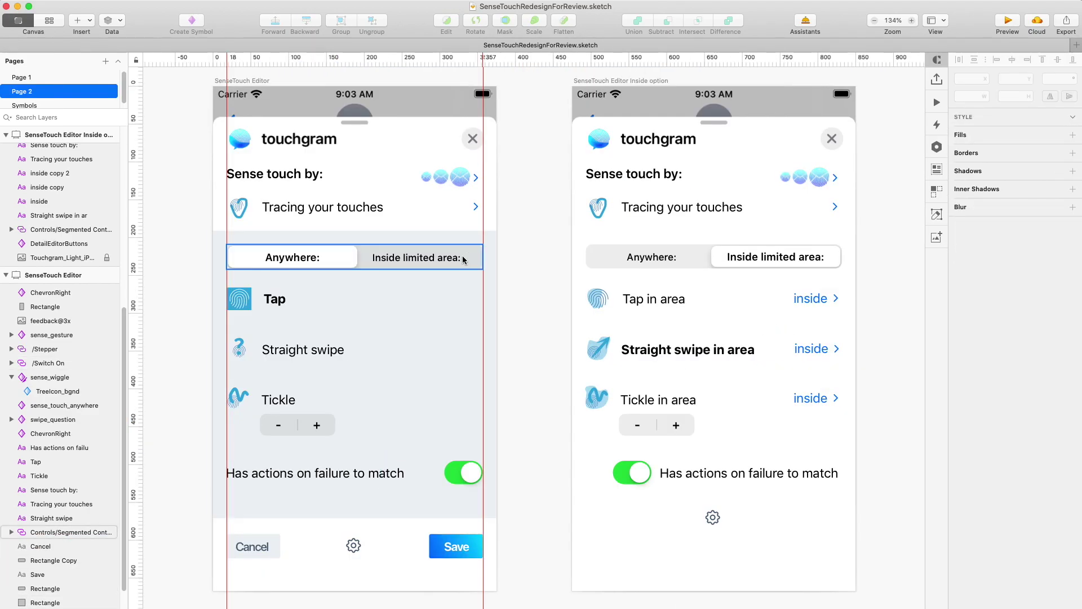
Round the corners of the Save and Cancel button rectangles to resemble the segmented control.
left_click(462, 259)
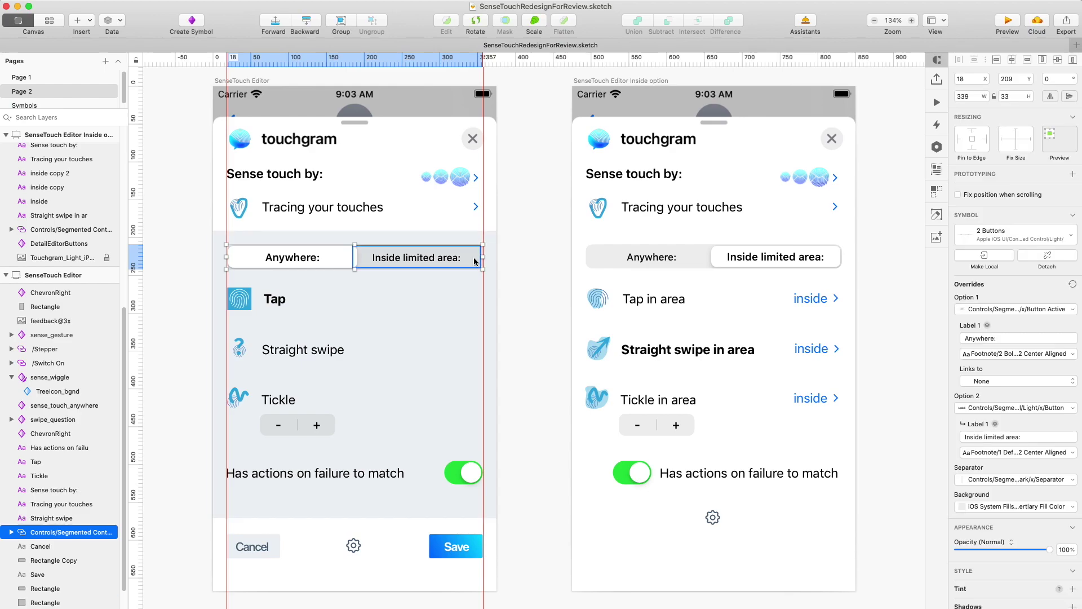
left_click(473, 540)
left_click(275, 545, "shift")
key("Return")
left_click(512, 543)
Set the Tracing your touches, Tap, Straight swipe, Tickle and failure-action labels to font size 16.
left_click(338, 208)
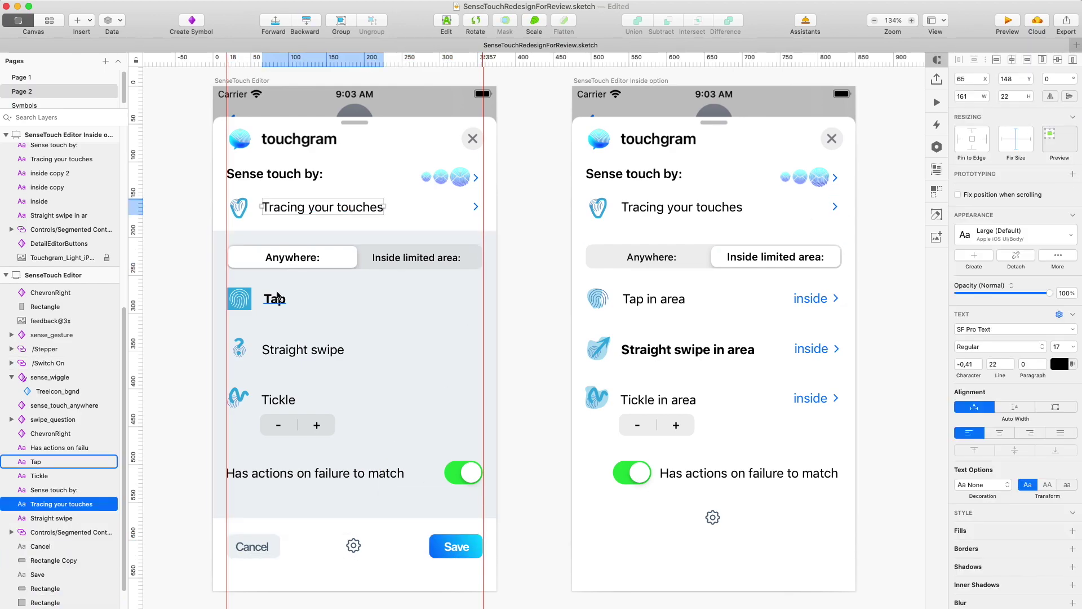
left_click(277, 296, "shift")
left_click(286, 350, "shift")
left_click(280, 399, "shift")
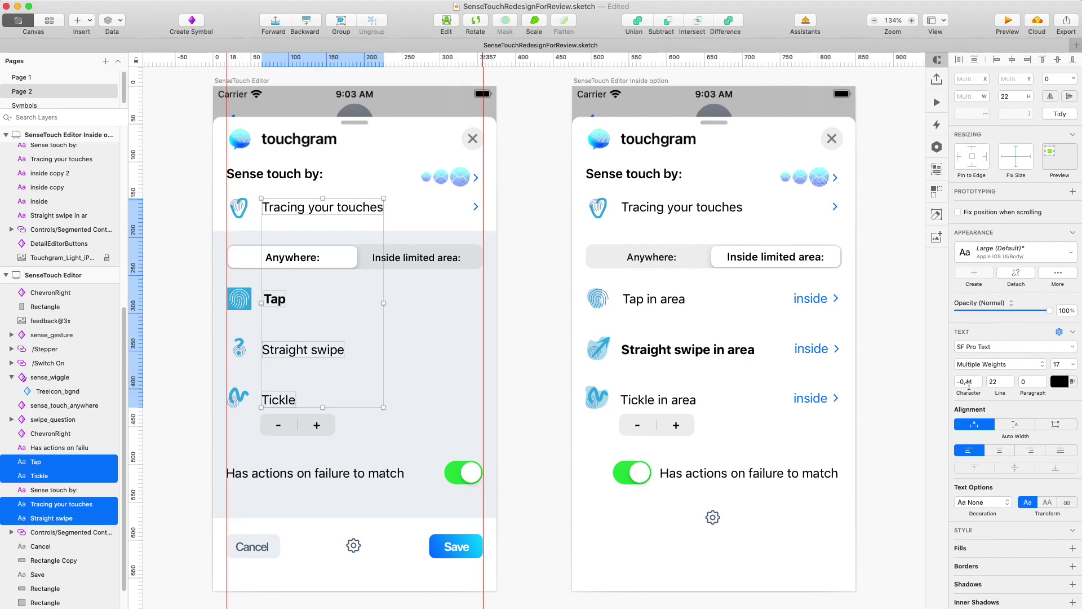
key("Return")
left_click(374, 473)
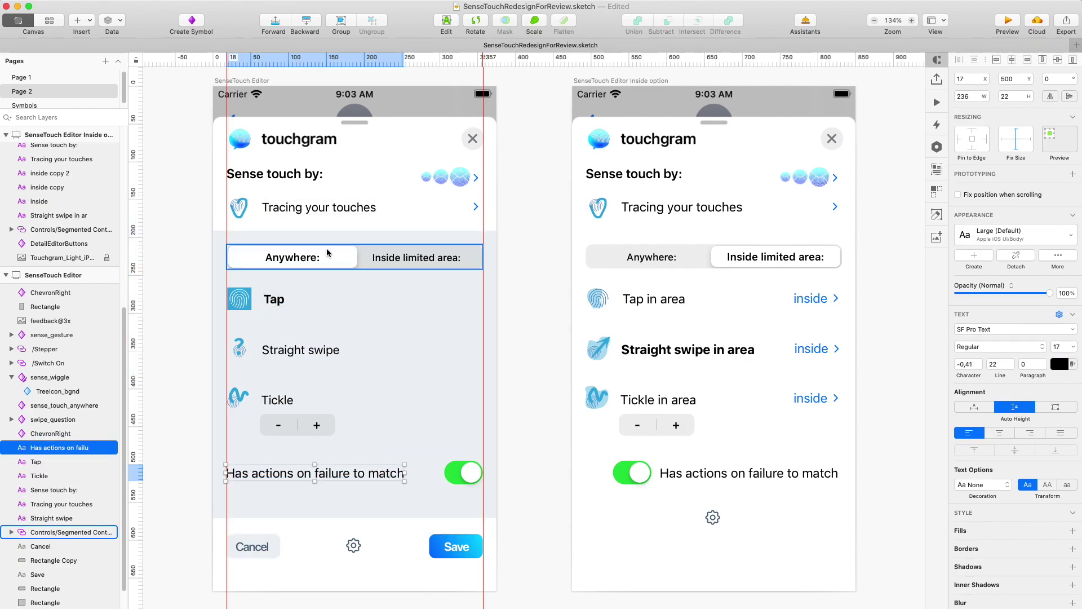
left_click(324, 206, "shift")
Recolour the Sense touch by heading, the four touch option labels and the failure-action label from black to dark slate grey.
left_click(319, 474)
left_click(284, 401, "shift")
left_click(290, 350, "shift")
left_click(278, 299, "shift")
left_click(305, 207, "shift")
left_click(291, 173, "shift")
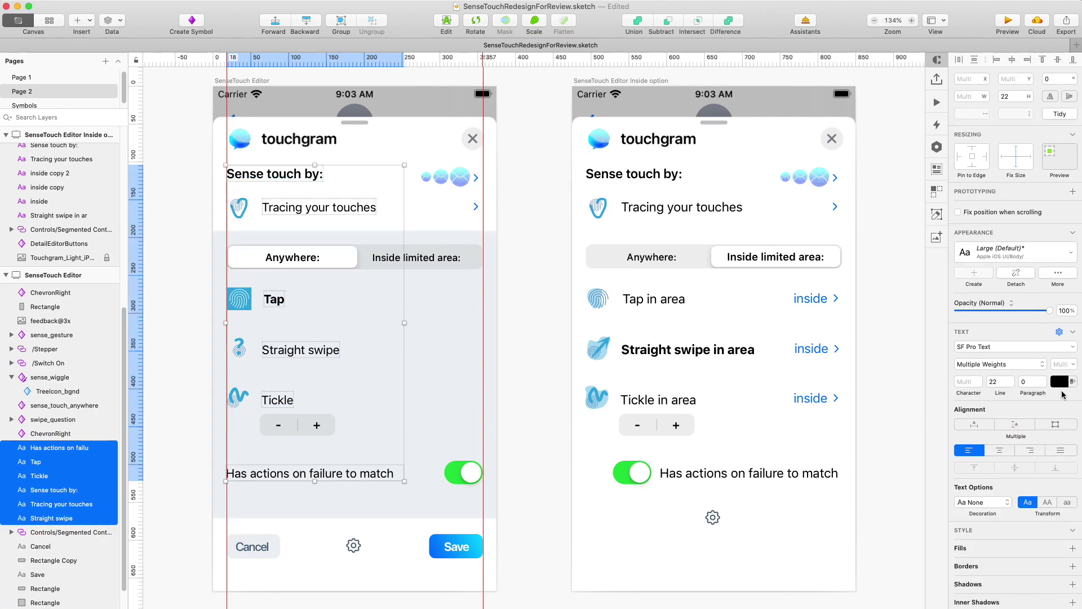
left_click(1060, 381)
left_click_drag(967, 482, 989, 473)
left_click(766, 534)
Round the corners of the blue square behind the Tap fingerprint in the sense_touch_anywhere symbol, and return to the artboard.
scroll(232, 309, "up", 5)
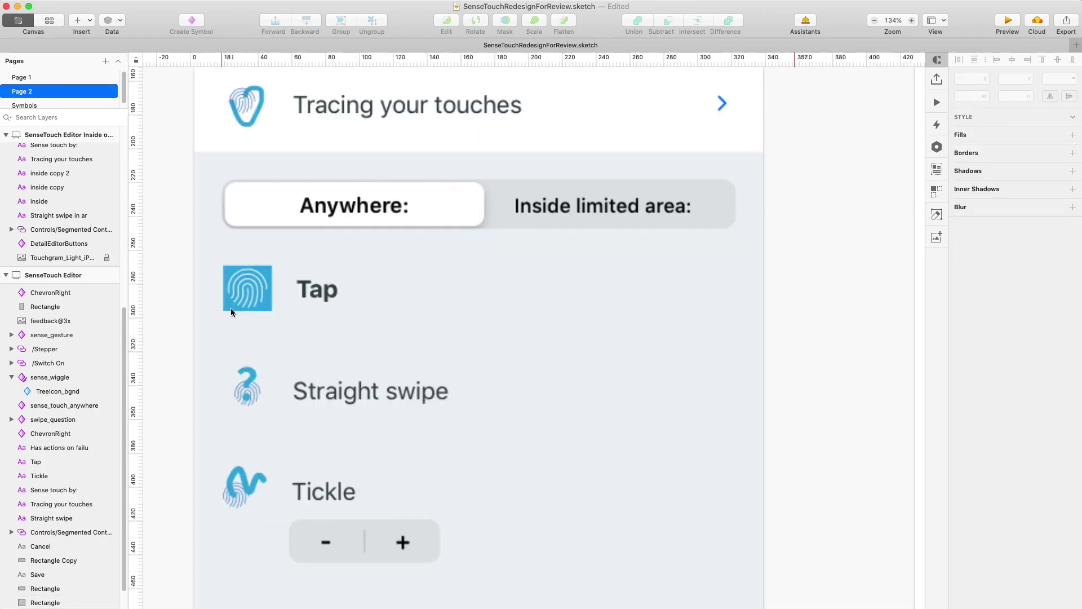
left_click(220, 308)
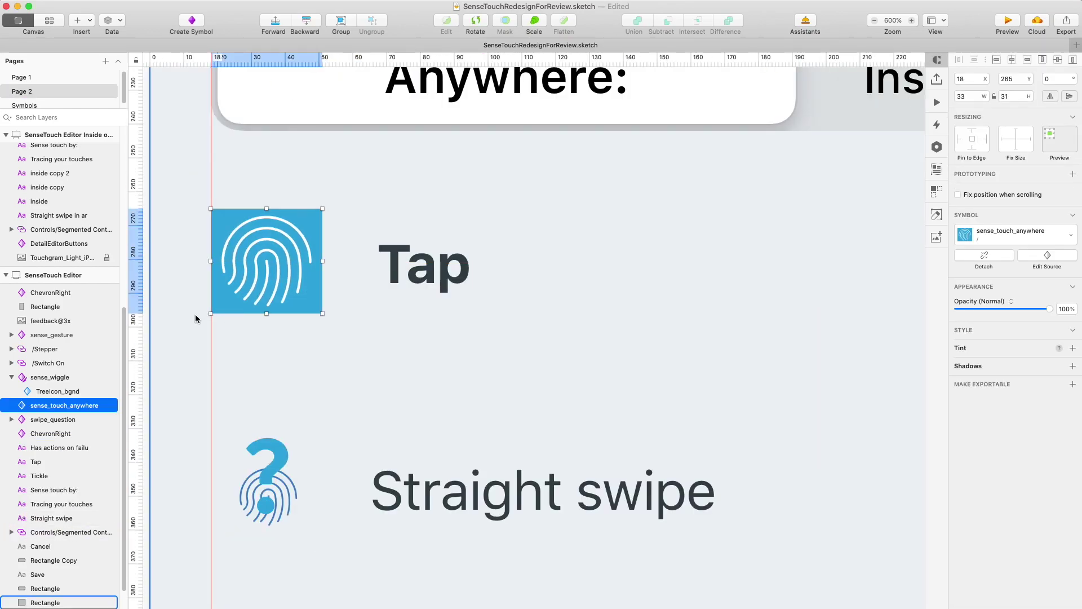
double_click(227, 308)
left_click(228, 308)
left_click(197, 84)
left_click(178, 384)
scroll(178, 384, "down", 5)
left_click(259, 345)
scroll(259, 345, "down", 2)
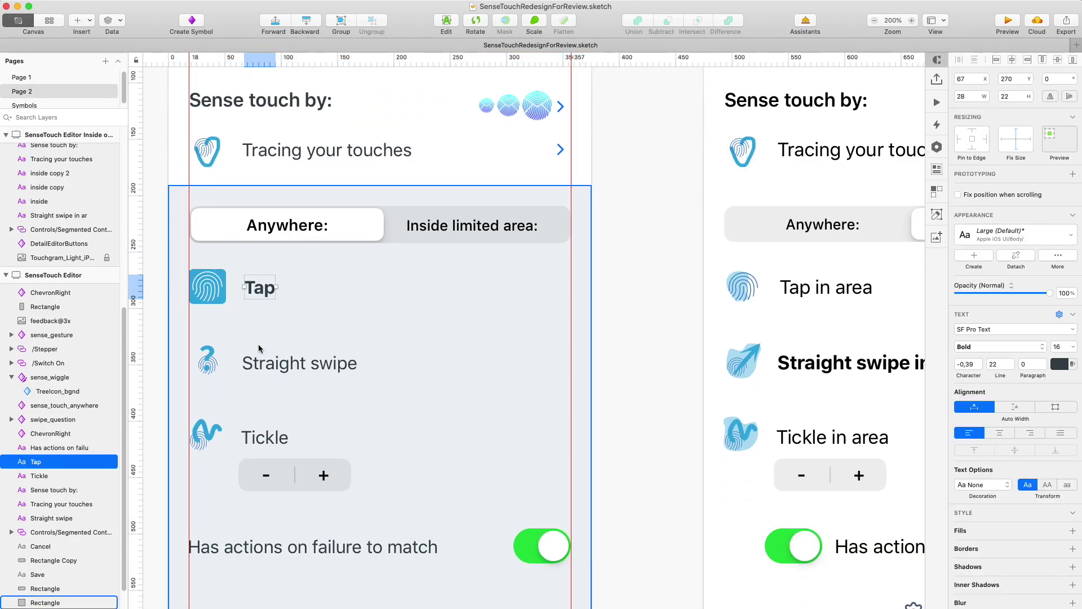
Duplicate the pale grouping background, fit the copy behind the Sense touch by section, and set its opacity to 25%.
scroll(258, 348, "down", 1)
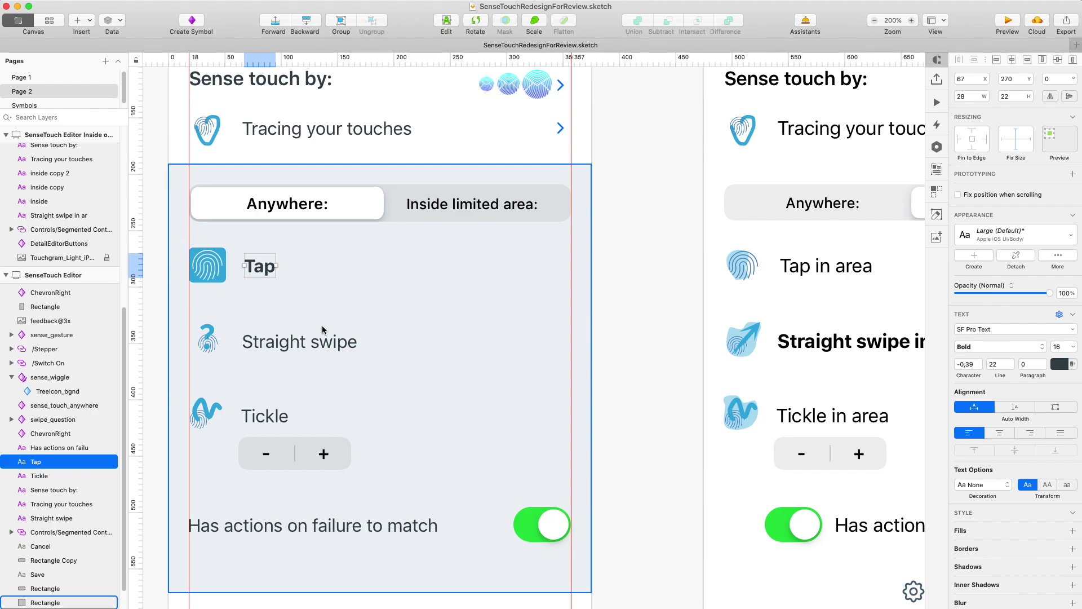
scroll(323, 330, "down", 2)
left_click(485, 542)
scroll(298, 237, "up", 2)
scroll(310, 260, "down", 4)
left_click(428, 304)
key("super+d")
mouse_move(404, 521)
left_mouse_down()
mouse_move(428, 170)
mouse_move(427, 206)
left_mouse_up()
scroll(427, 169, "up", 4)
key("2")
key("5")
Nudge the Tracing your touches label, its icon and its chevron down 3 points together.
left_click(350, 276)
left_click(231, 275, "shift")
left_click(585, 276, "shift")
key("Down")
key("Down")
key("Down")
Recolour the white rectangle behind the upper chevron to match the section, and nudge the Sense touch by heading, feedback image and chevron down 5 points.
left_click(584, 245)
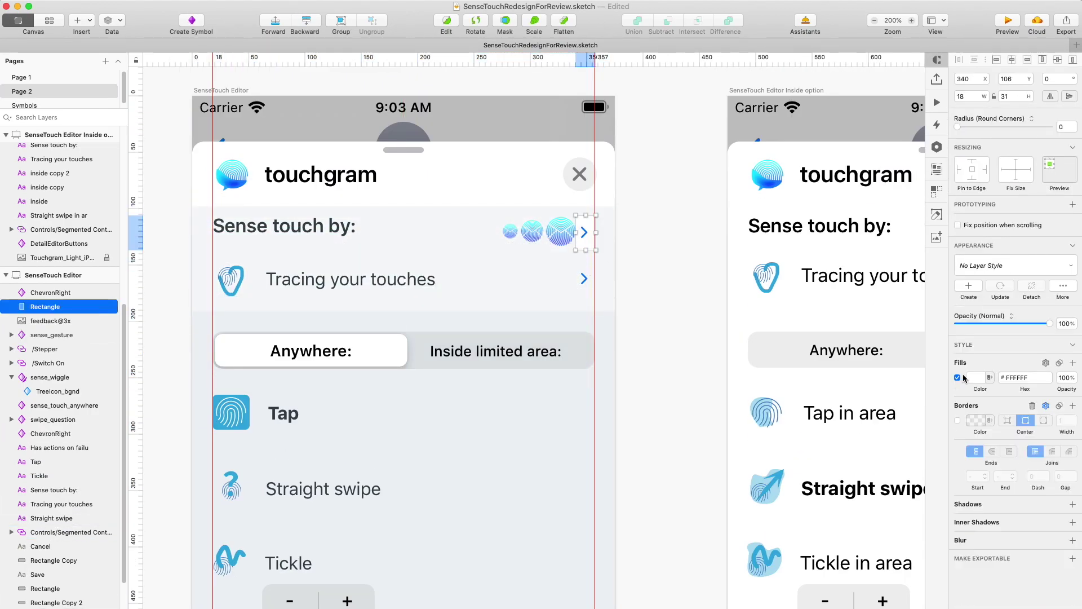
left_click(984, 377)
left_click(541, 232, "shift")
left_click(339, 226, "shift")
left_click(584, 233, "shift")
key("Down")
key("Down")
key("Down")
key("Down")
key("Down")
left_click(641, 358)
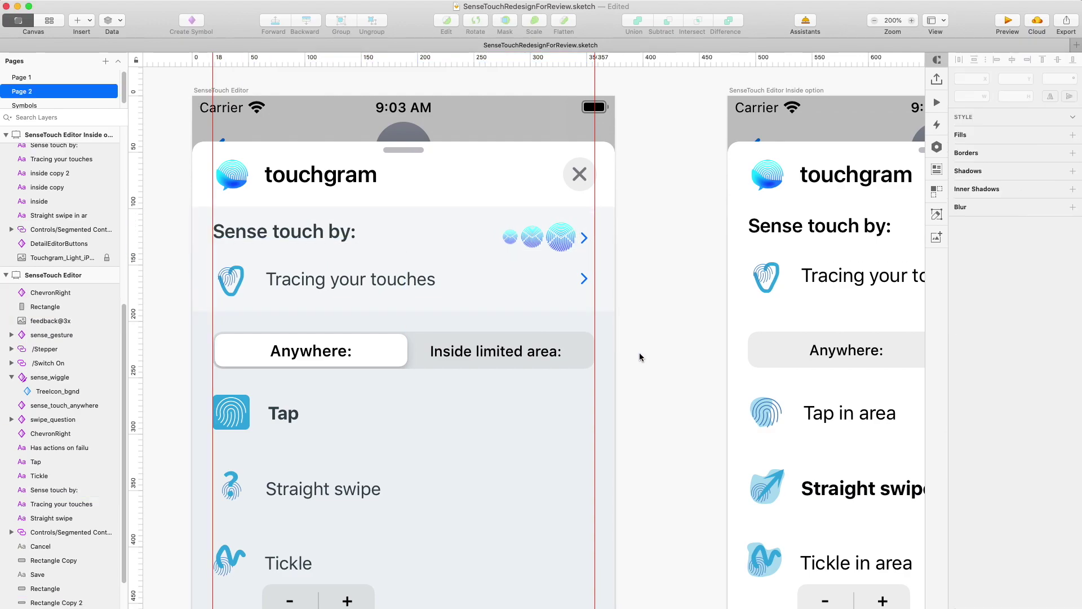
left_click(338, 231)
left_click(1063, 346)
key("Escape")
key("Escape")
Remove the built-in arrow from the feedback image and scale the remaining circles to 51 by 20 points.
scroll(550, 240, "up", 6)
left_click(571, 246)
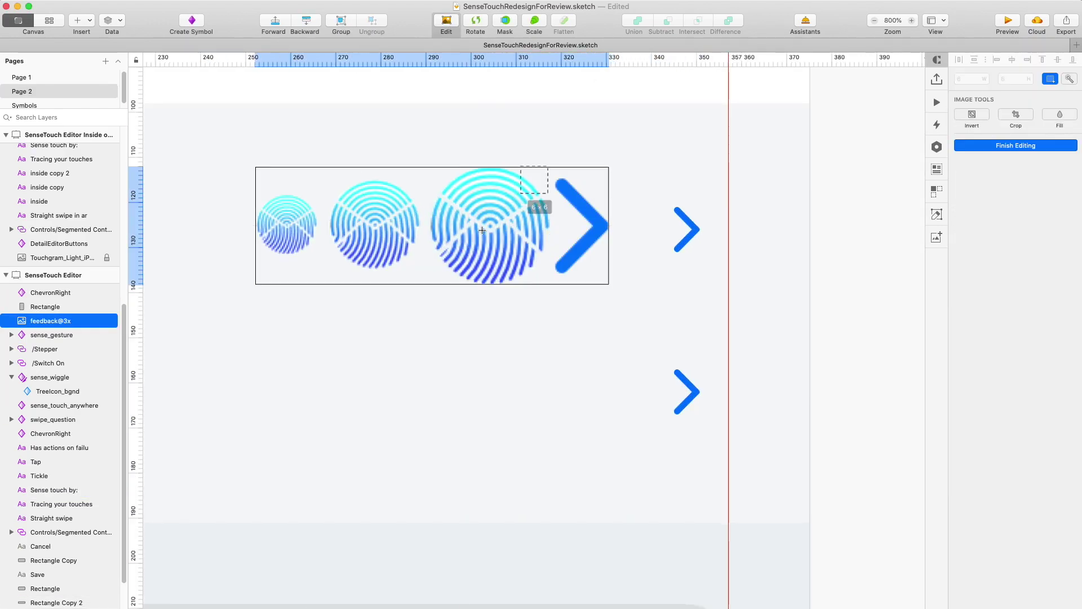
scroll(570, 253, "down", 5)
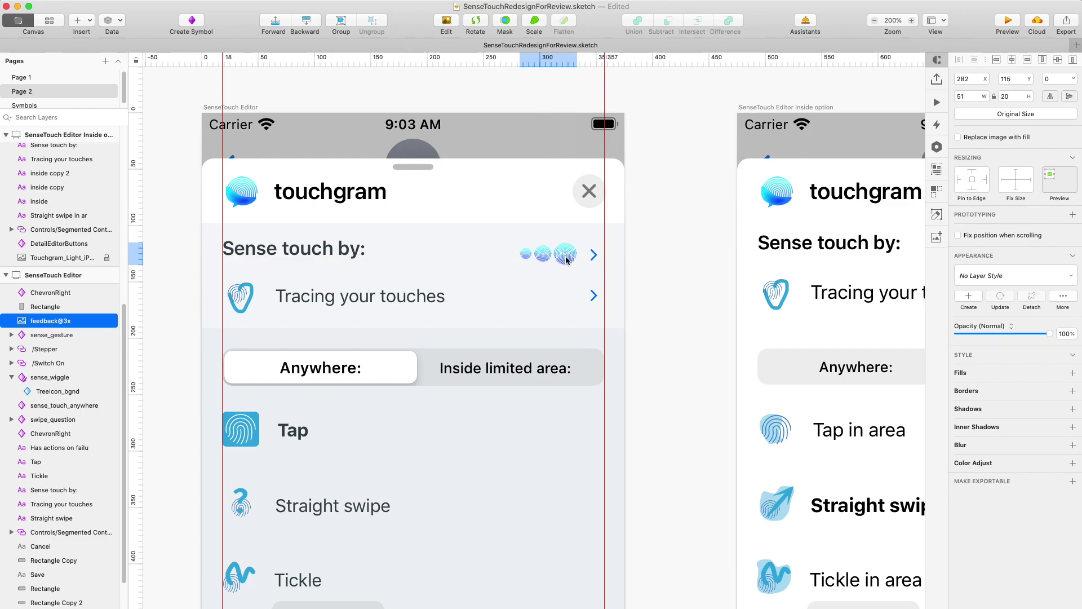
key("Escape")
Detach the failure-action switch from its symbol and recolour its green track with bright blue sampled from the Save button.
scroll(567, 260, "down", 3)
left_click(485, 506)
left_click(656, 440)
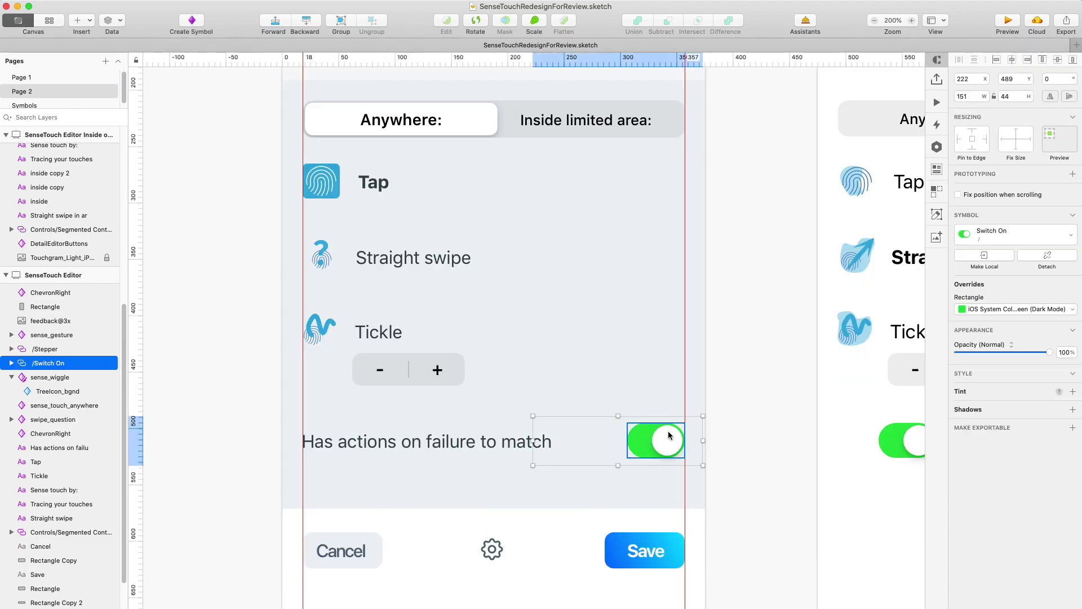
left_click(1043, 256)
key("Escape")
left_click(637, 440, "super")
key("ctrl+c")
left_click(657, 538)
left_click(739, 447)
Group the failure-action label with its switch and move the group down nearer the grouping background's lower edge.
scroll(733, 463, "down", 3)
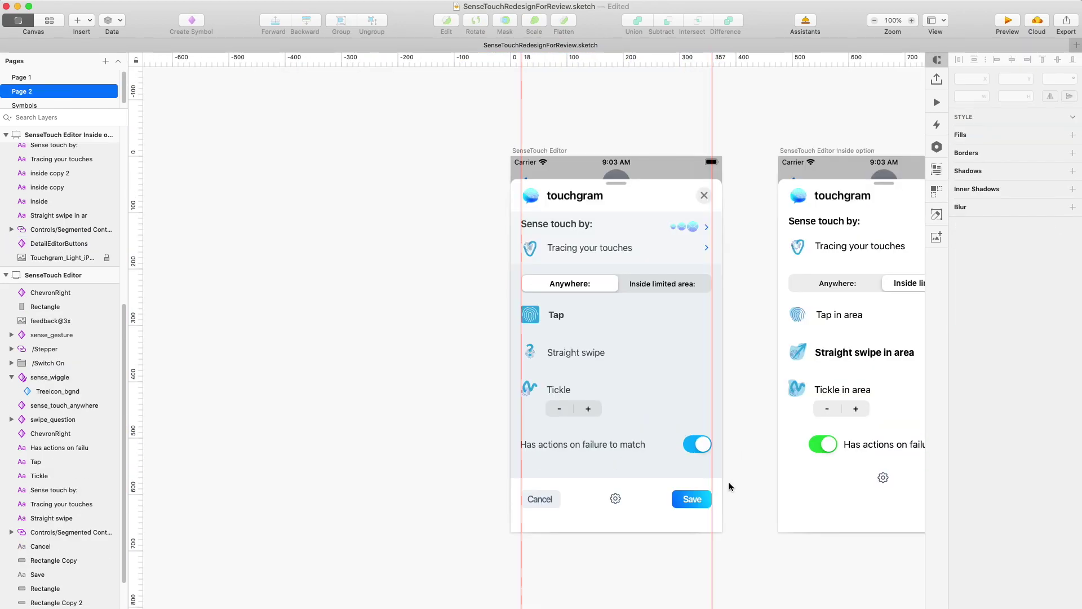
scroll(729, 482, "up", 3)
left_click(677, 483)
Draw a 1-point divider line above the failure-action row between the margins at y 500, coloured like the gear icon at 20% opacity.
key("v")
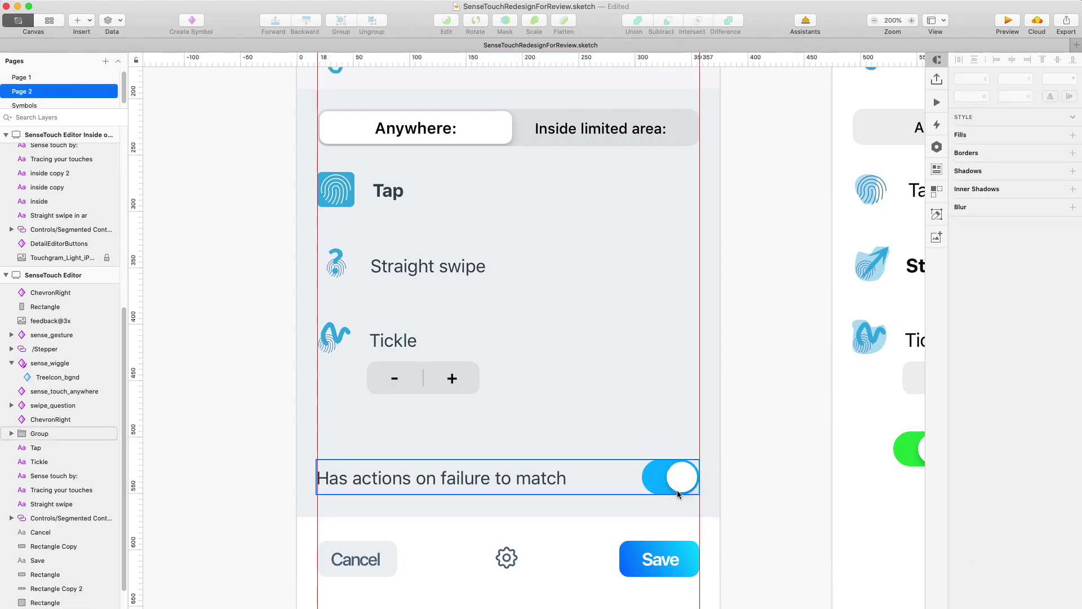
left_click(318, 435)
left_click(699, 434)
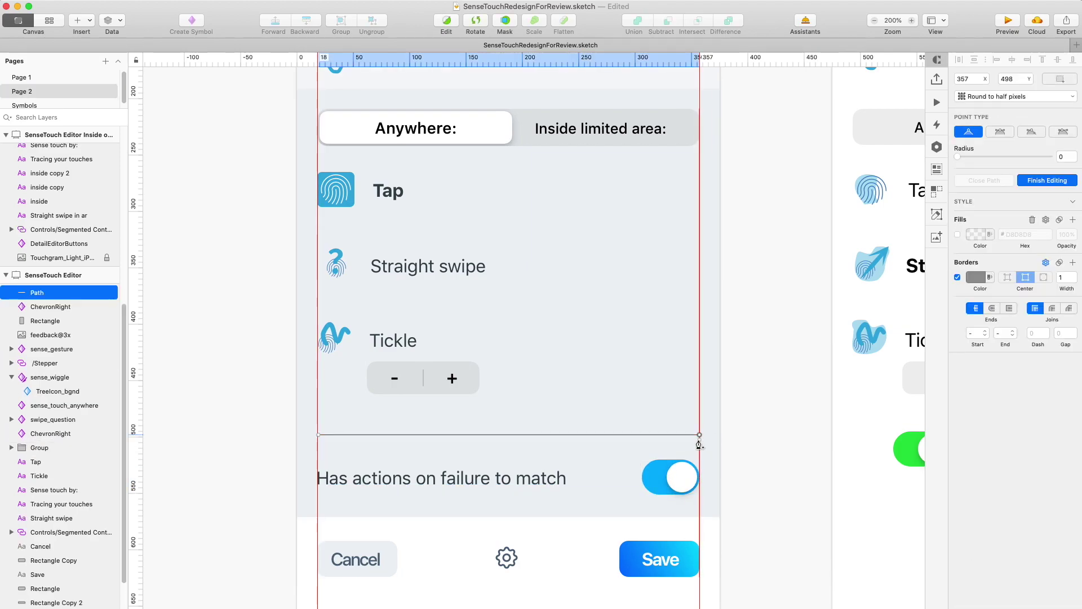
key("Return")
left_click(975, 407)
left_click(964, 552)
left_click(510, 552)
key("Escape")
key("Left")
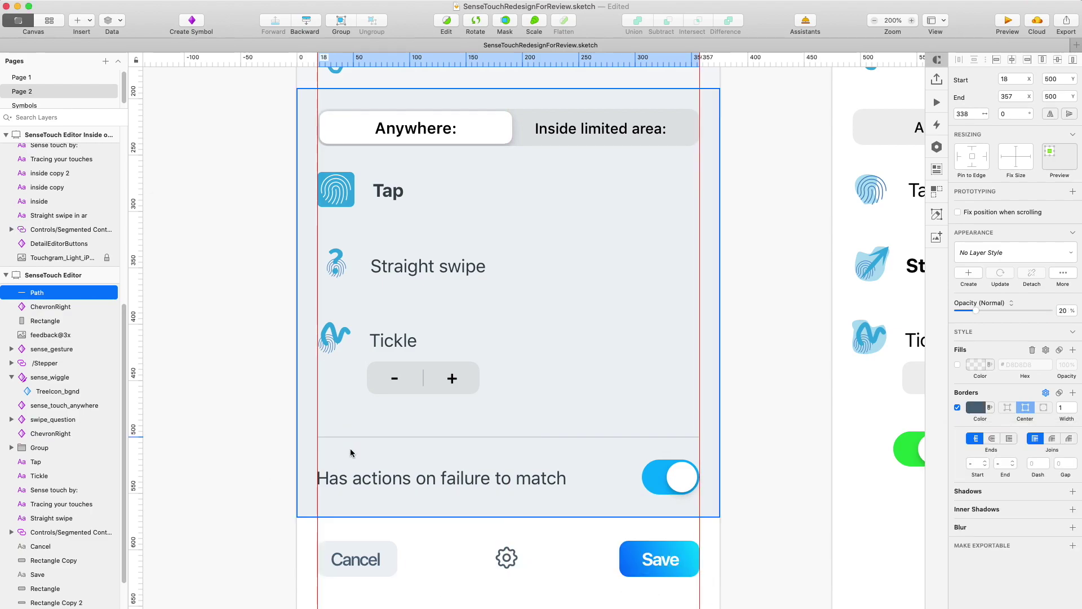
Draw a borderless full-width rectangle along the lower edge of the grouping background and give it a linear gradient fill.
left_click(480, 522)
left_click(474, 510)
key("r")
left_click_drag(297, 499, 720, 516)
key("b")
left_click(975, 377)
left_click(983, 403)
left_click_drag(970, 507, 752, 553)
Set the gradient strip's opacity to 10% and extend it upward to a height of 22 points.
key("Escape")
key("2")
key("1")
key("Escape")
left_click(530, 504)
left_click_drag(509, 499, 510, 491)
left_click(784, 482)
key("super+0")
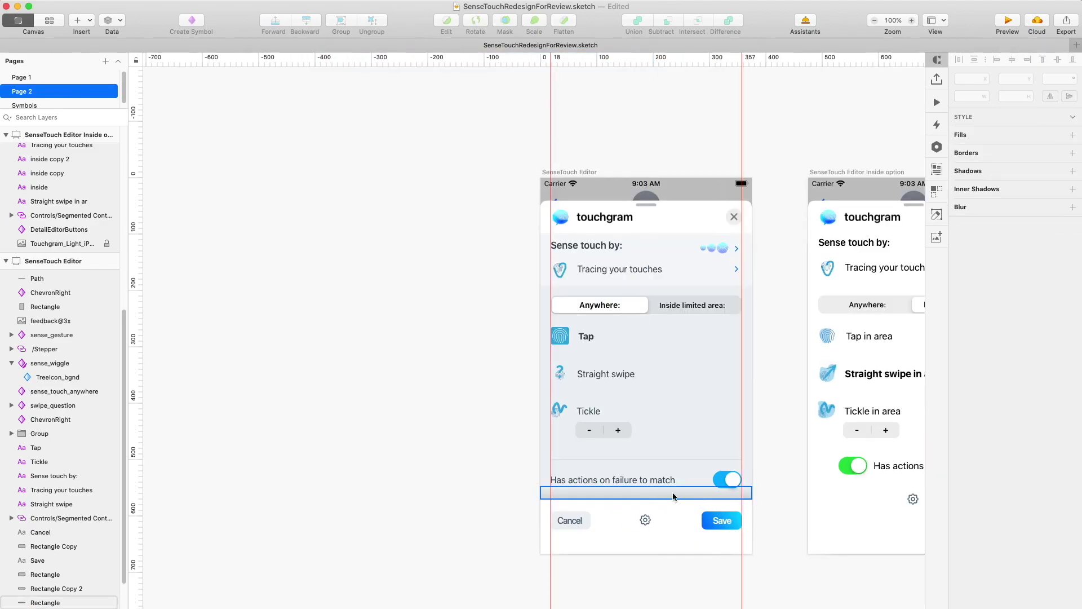
Recolour the strip's gradient with slate #566C81, fading from opaque at the lower edge to transparent at the upper edge.
left_click(675, 496)
left_click(975, 377)
left_click(962, 540)
left_click(648, 496)
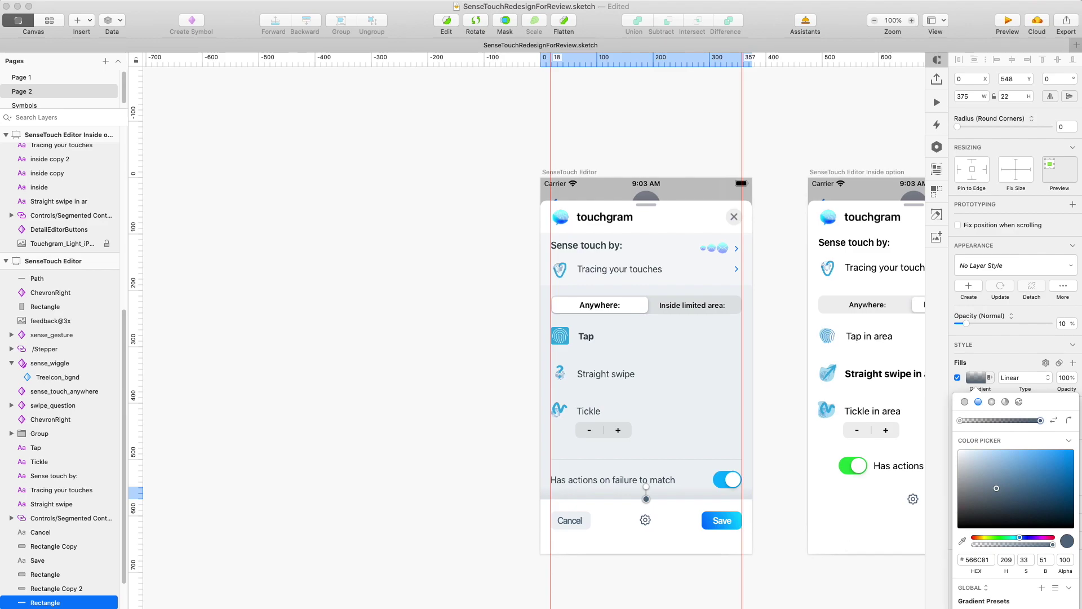
left_click(959, 421)
left_click(783, 535)
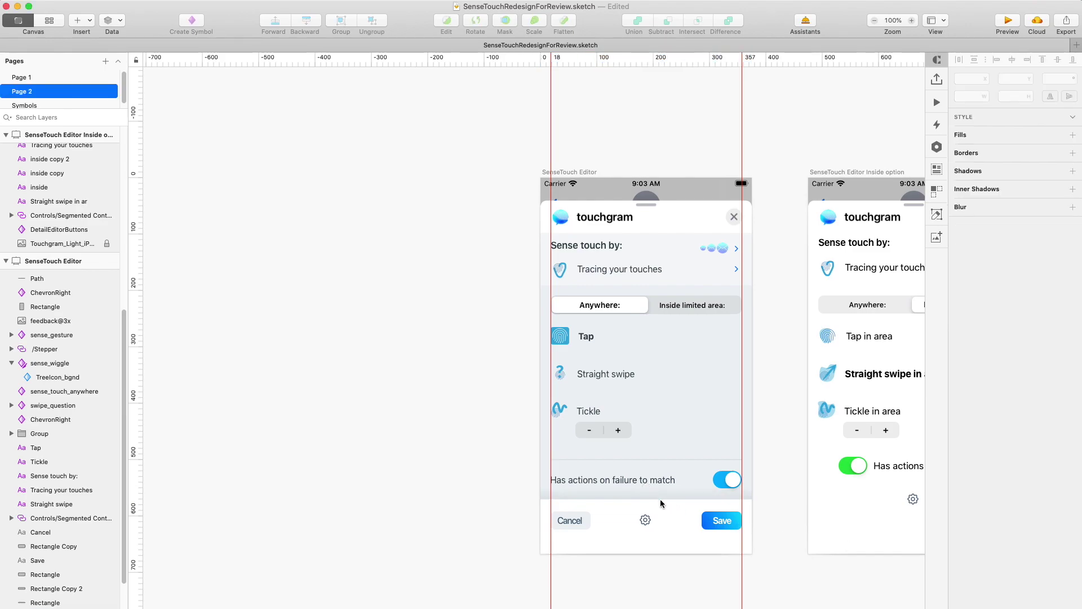
Duplicate the shadow strip, rotate the copy 180°, and place it at y 98 along the upper edge of the Sense touch by section.
left_click_drag(660, 497, 661, 263)
key("super+shift+r")
left_click_drag(735, 271, 600, 259)
key("shift+Up")
key("shift+Up")
key("shift+Up")
key("Up")
key("Up")
key("Up")
key("Up")
key("Up")
Add further copies of the shadow strip along the boundary between the Sense touch by section and the options section.
key("z")
double_click(652, 248)
key("super+minus")
key("super+minus")
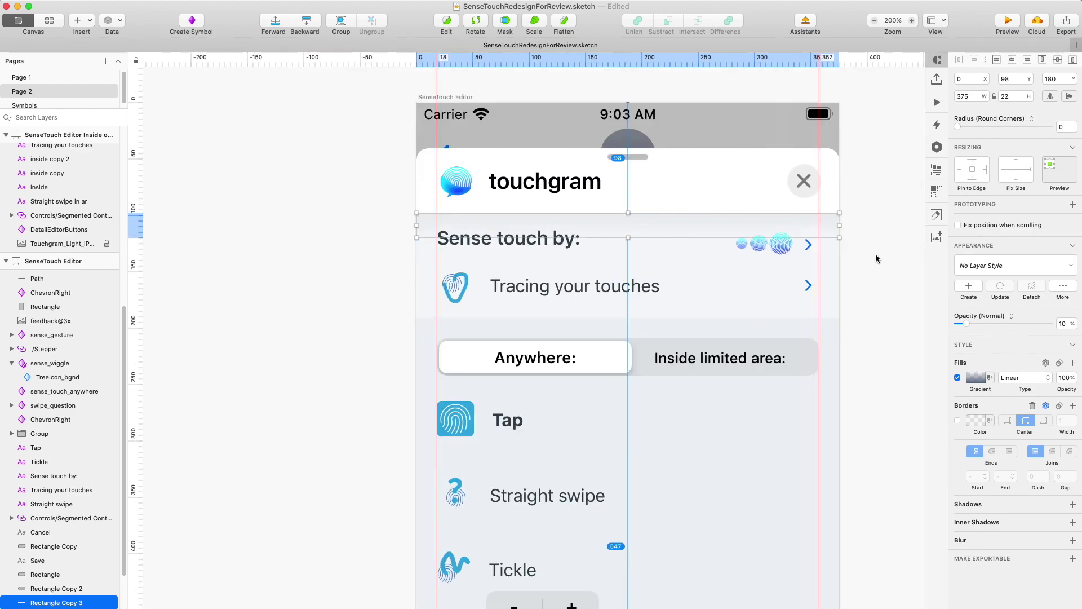
left_click(471, 318)
key("z")
Move the old segmented control down and draw a borderless rectangle of 338 by 42 points in its place.
left_click(510, 315)
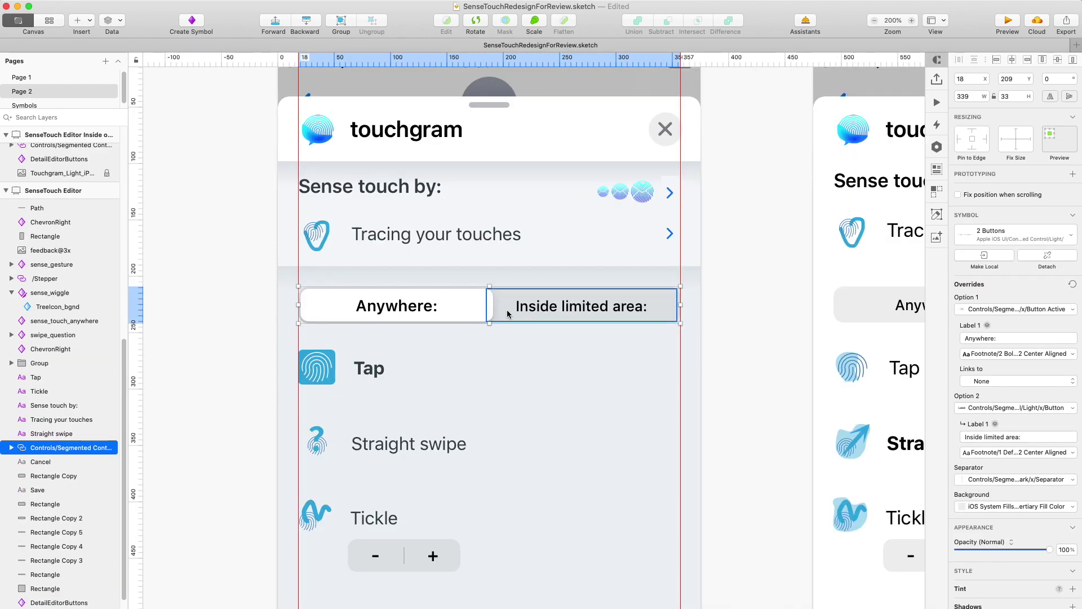
left_click_drag(464, 308, 464, 366)
key("r")
left_click_drag(299, 282, 680, 329)
left_click(957, 420)
Fill the new rectangle with #849FAB using saturation 23 and brightness 67, with corner radius 8 and 50% opacity.
left_click(976, 377)
left_click(963, 515)
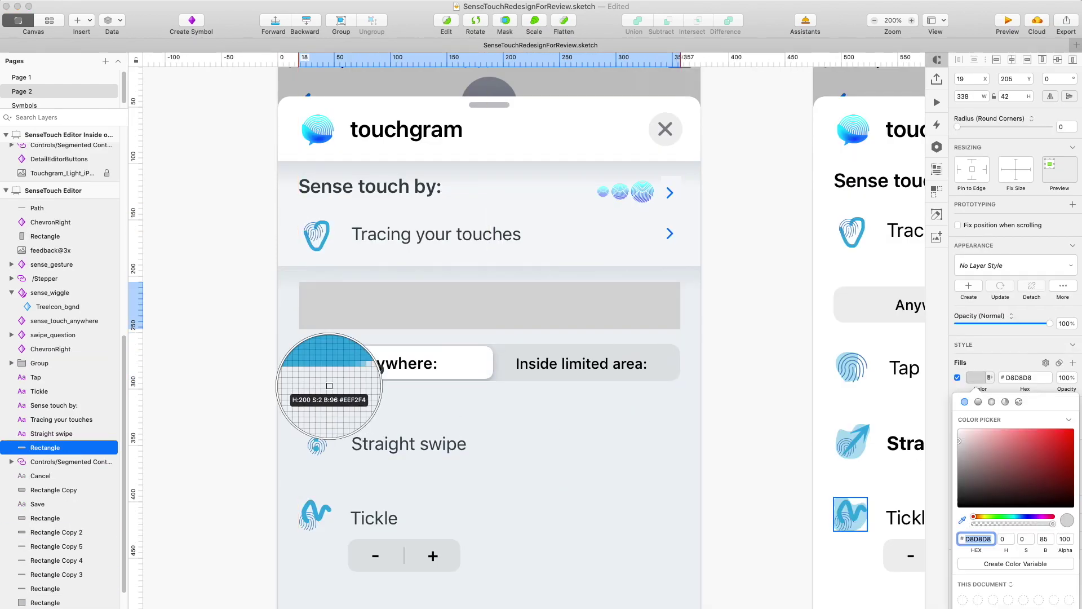
left_click(331, 375)
left_click(1024, 536)
type("23")
key("Tab")
type("67")
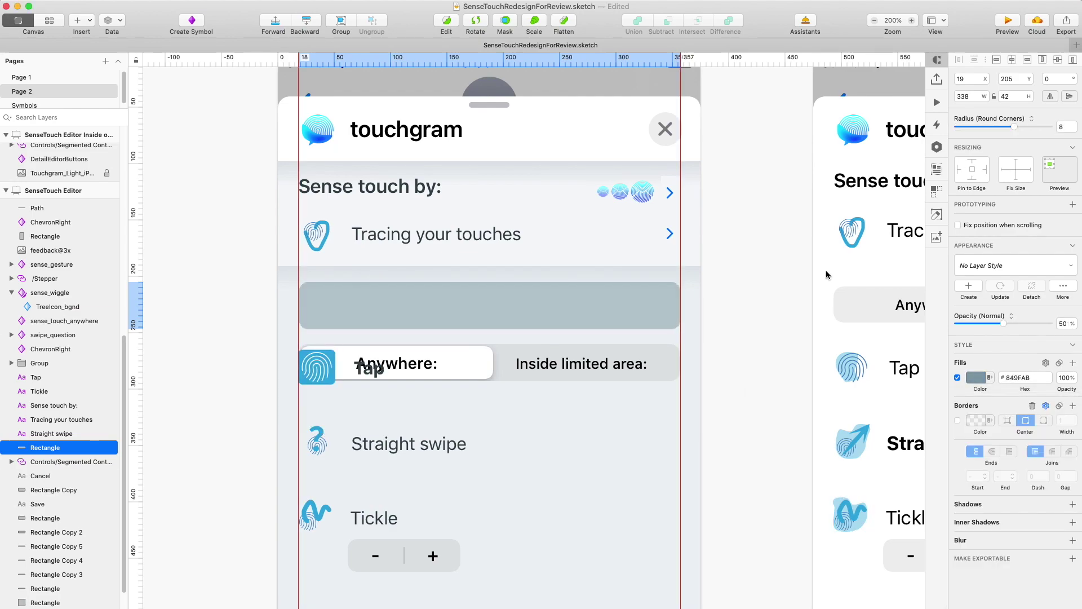
Add an "Inside limited area" label and an "Anywhere" label on the two halves of the new segmented control background.
type("t")
left_click(519, 299)
type("Inside limited area")
key("Escape")
left_click_drag(562, 312, 380, 311)
double_click(379, 310)
type("Anywhere")
Duplicate the Save button's blue gradient rectangle and position the copy on the Anywhere half of the new segmented control.
scroll(489, 338, "down", 5)
left_click(615, 572)
left_click_drag(614, 572, 324, 140, "alt")
key("Left")
key("Left")
key("Left")
Enlarge the blue gradient rectangle to fill the Anywhere half of the control, and set its corner radius to 6.
key("shift+super+Right")
key("shift+super+Right")
key("shift+super+Right")
key("shift+super+Right")
key("shift+super+Right")
key("shift+super+Right")
key("shift+super+Right")
key("shift+super+Right")
key("shift+super+Right")
key("super+Down")
key("super+Down")
key("super+Down")
key("super+plus")
key("super+plus")
left_click(1060, 127)
type("6")
left_click(370, 205)
key("super+Down")
key("super+minus")
Make the Anywhere label bold and white, and delete the old segmented control underneath.
left_click(620, 275)
key("super+b")
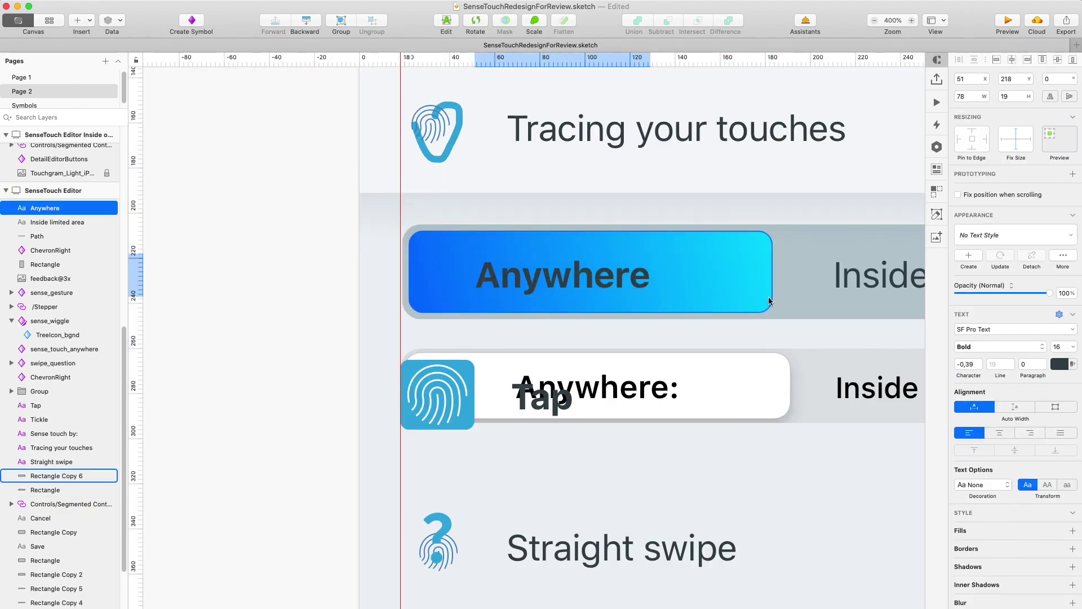
key("super+minus")
key("Tab")
key("super+minus")
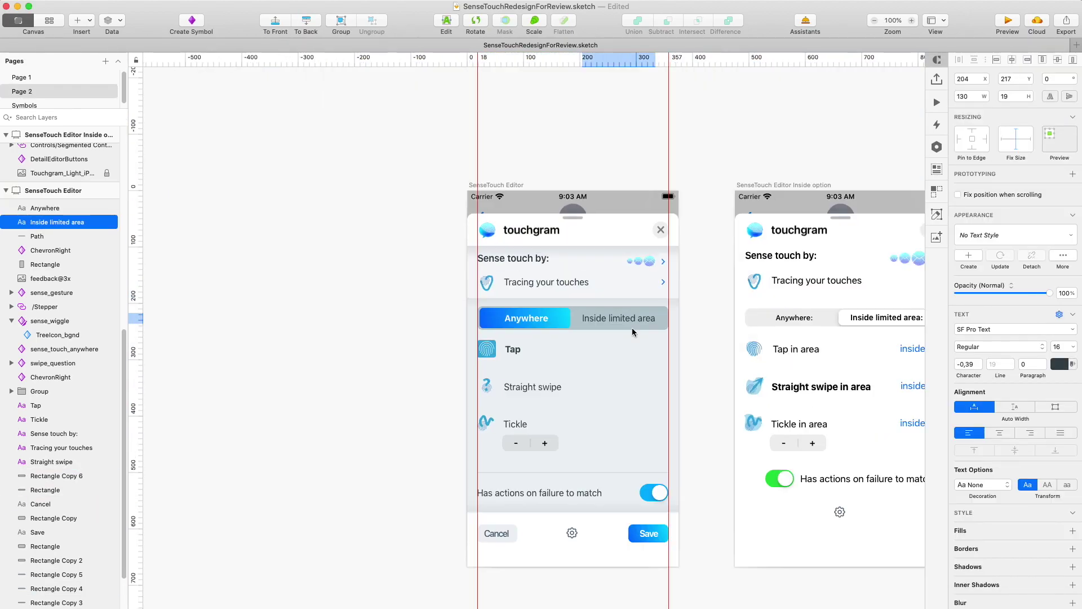
Remove the vertical margin guides from the canvas.
key("Escape")
left_click_drag(669, 60, 428, 113)
scroll(290, 502, "right", 3)
Set the new segmented control background's opacity to 20% and give it a centred 1-point border.
left_click(541, 326)
key("1")
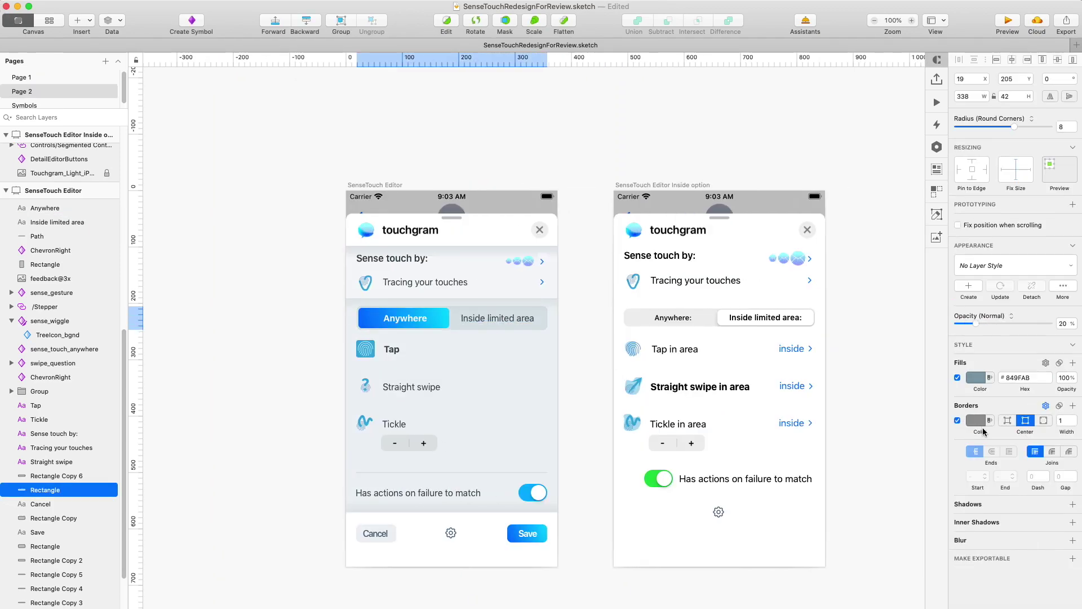
left_click(984, 429)
left_click(290, 430)
scroll(546, 283, "up", 1)
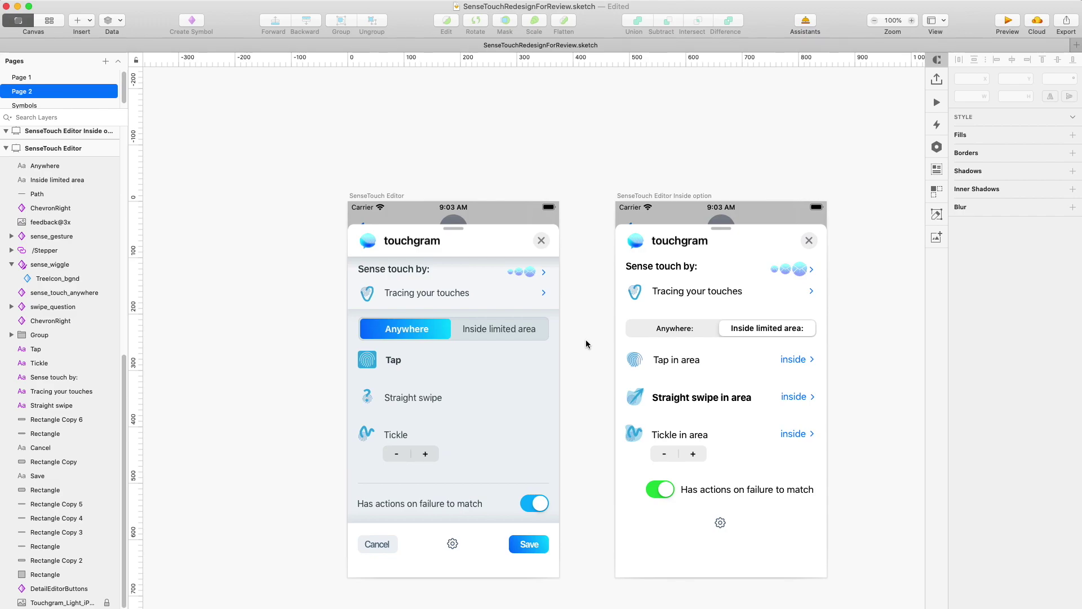
Move the Sense touch by heading, the feedback image and its chevron slightly down together.
left_click(531, 270)
left_click(545, 275, "shift")
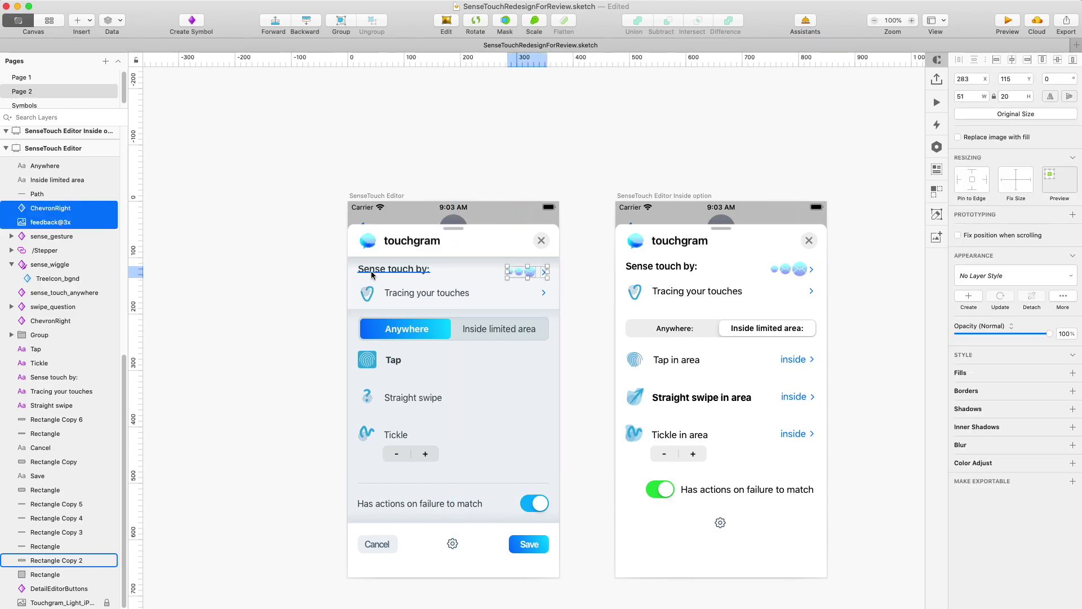
left_click(383, 269, "shift")
left_click_drag(383, 268, 383, 271)
left_click(584, 299)
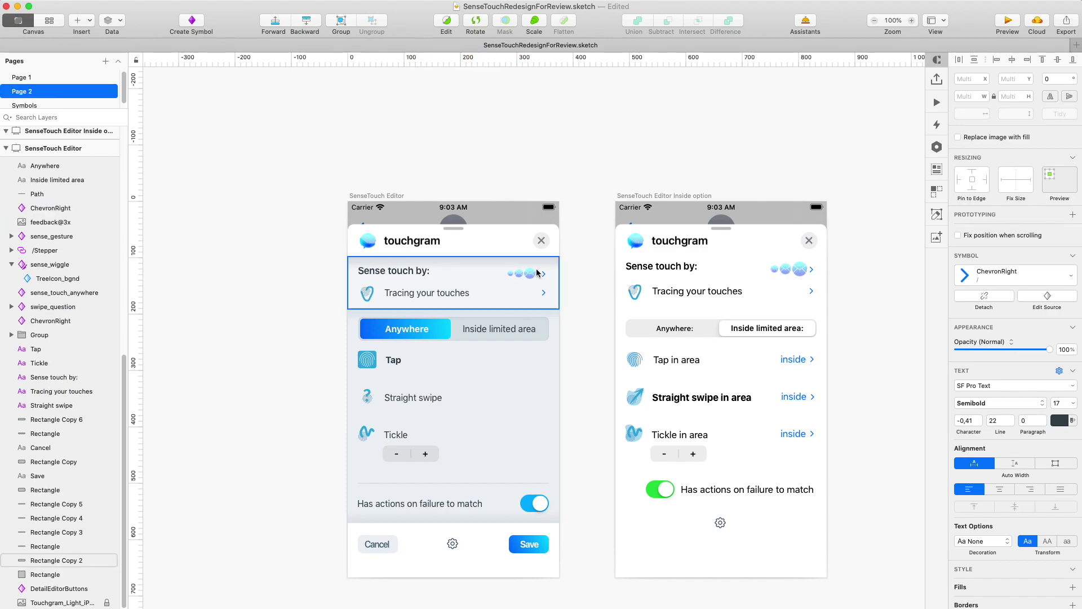
left_click(536, 264)
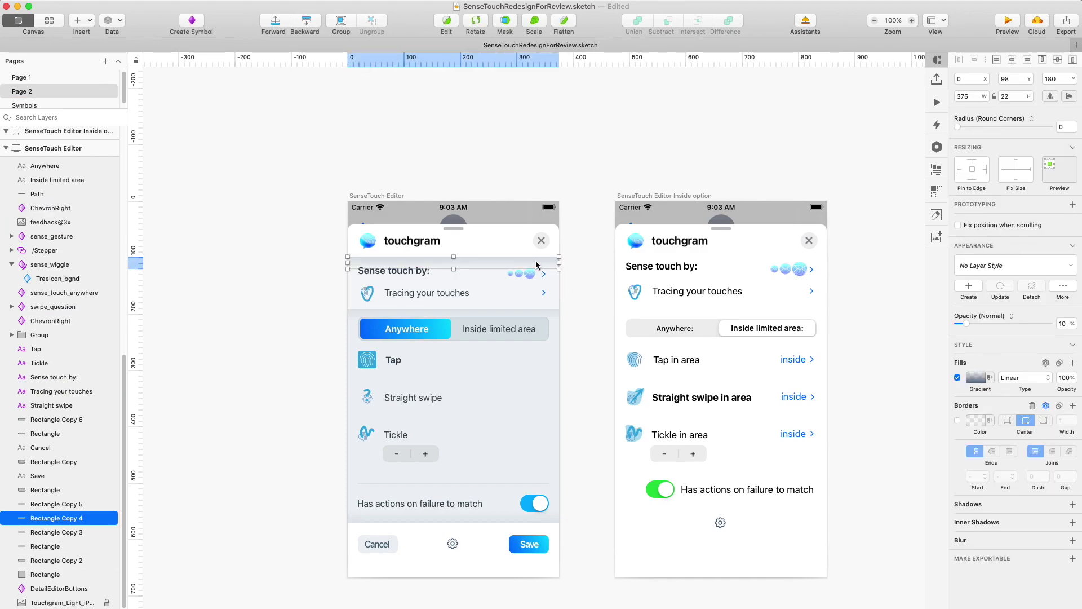
left_click(602, 305)
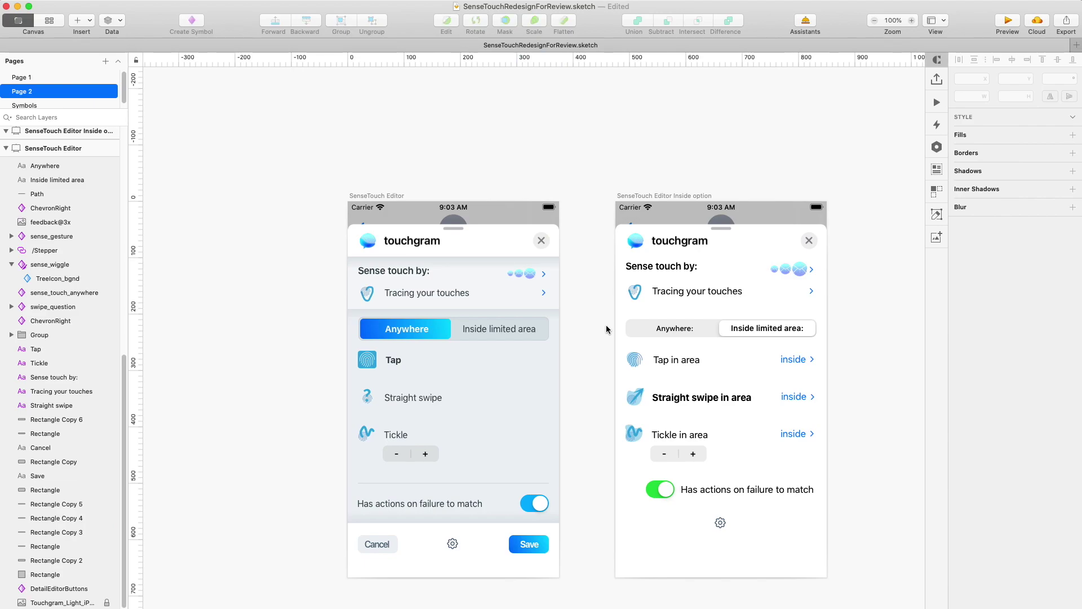
Nudge the Anywhere label to the centre of its blue segment and save the document.
left_click(468, 324)
left_click(500, 334)
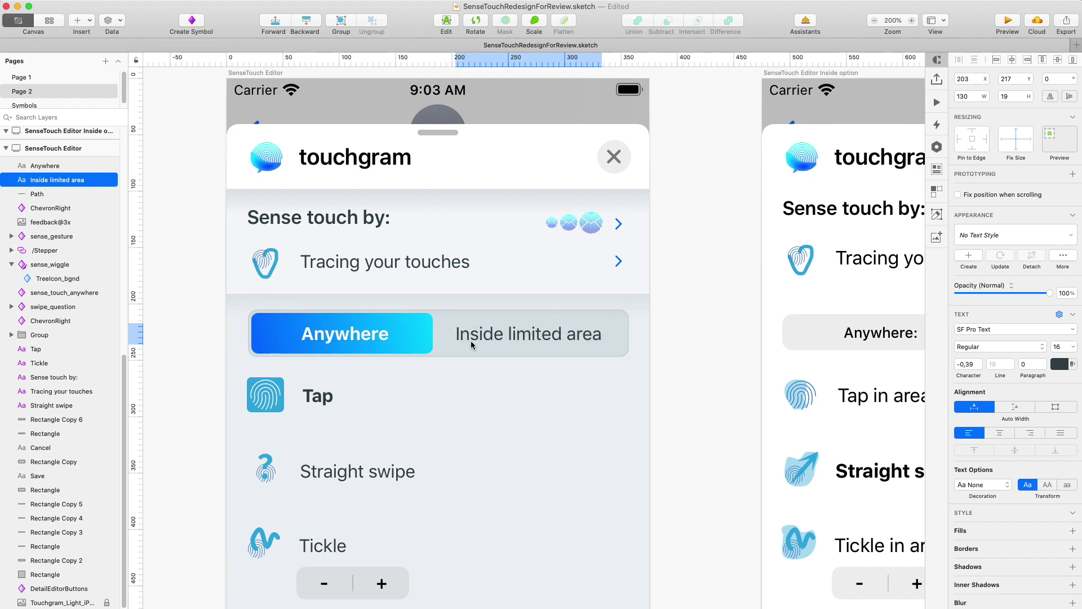
left_click(381, 340)
left_click(414, 346, "shift")
left_click(667, 375)
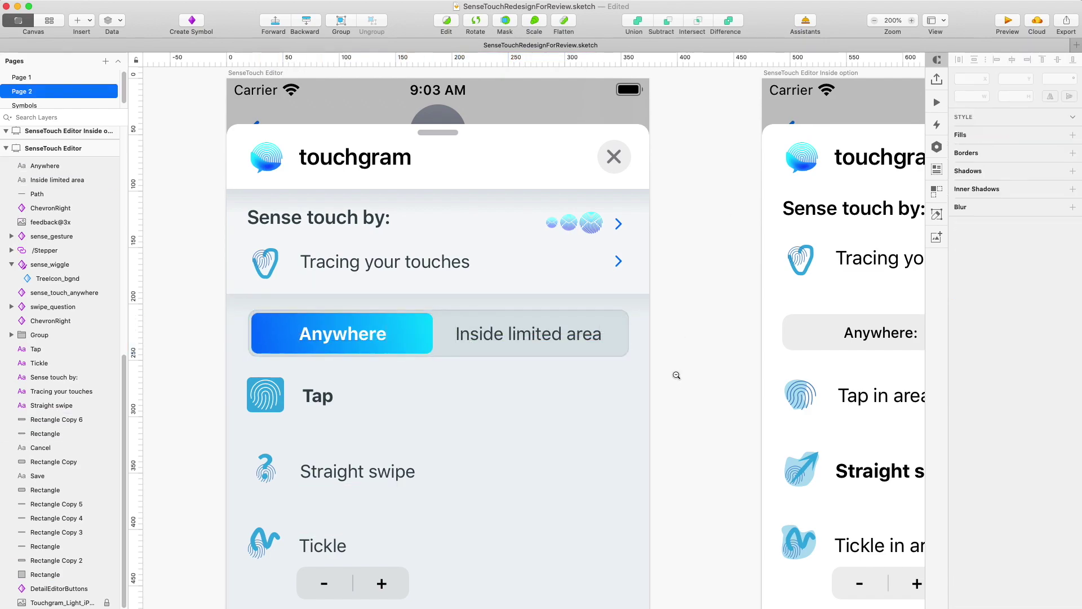
key("super+0")
key("super+s")
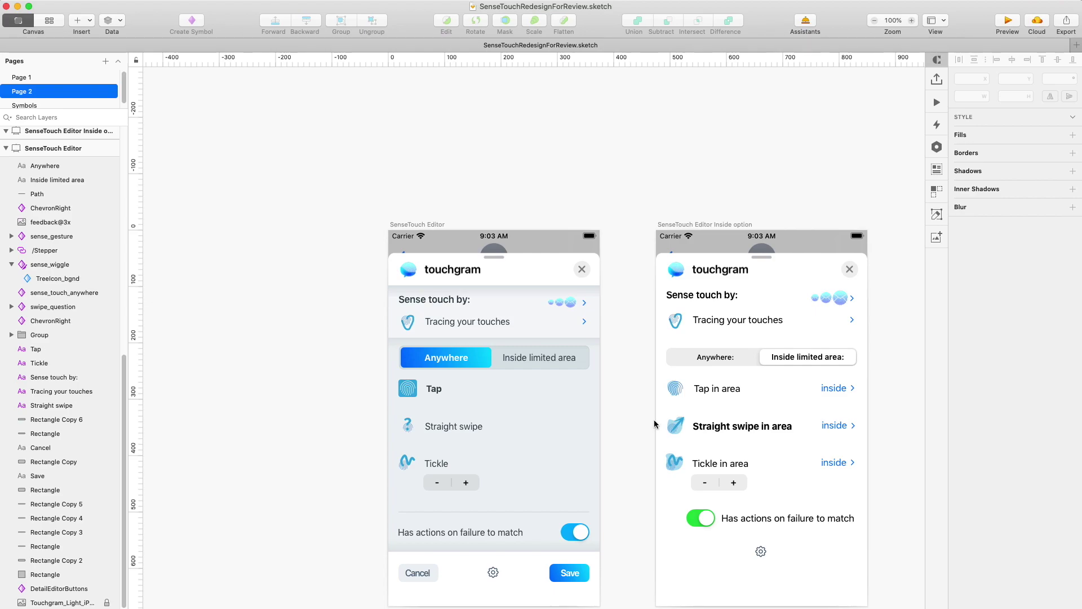
Group the Cancel button, settings gear and Save button of the SenseTouch Editor screen together.
scroll(587, 572, "up", 3)
left_click(709, 528)
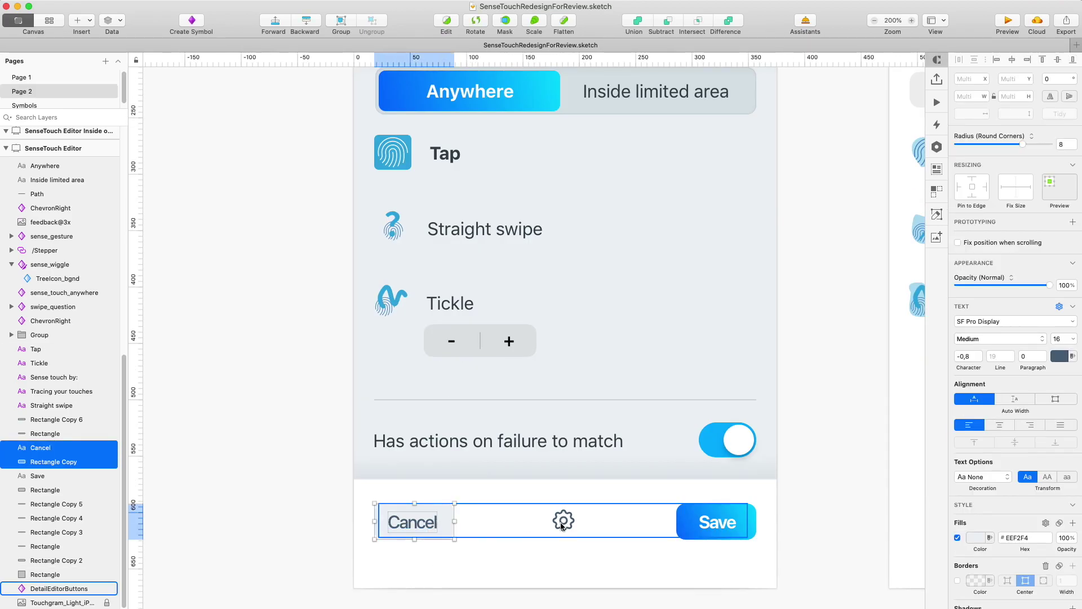
left_click(709, 528, "shift")
key("super+g")
key("z")
left_click(590, 483, "alt")
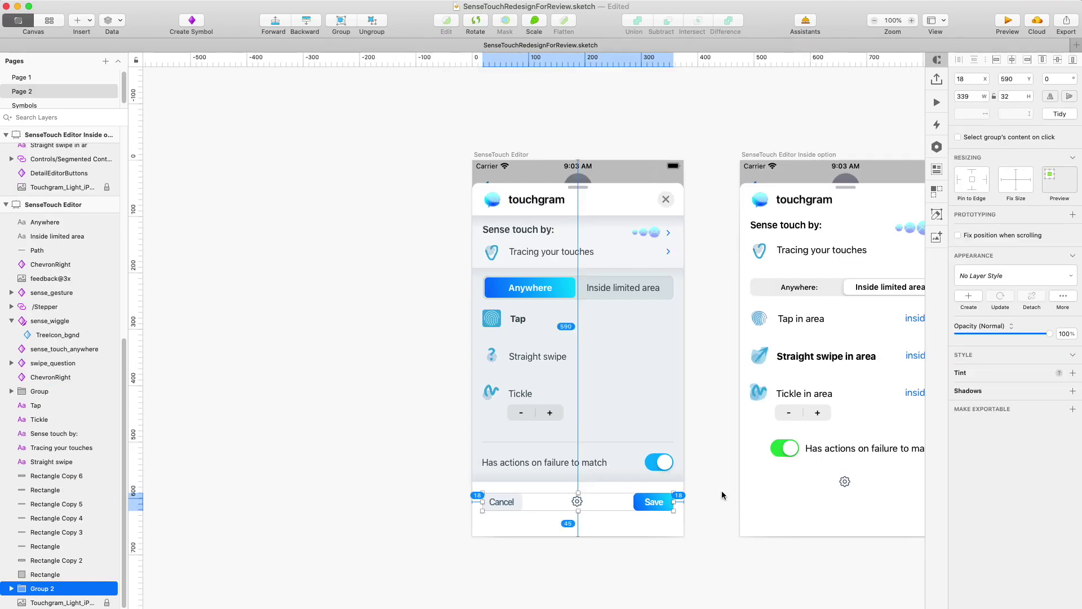
Move the stepper beneath Tickle slightly down.
key("z")
left_click(536, 415)
left_click(538, 416)
left_click_drag(538, 412, 538, 417)
Copy the divider line above the failure-match row into the gaps below the Tap and Straight swipe rows.
left_click(838, 411)
left_click_drag(672, 469, 677, 263)
left_click_drag(758, 263, 759, 331)
key("shift+Down")
key("Up")
key("Up")
key("Up")
key("Down")
Duplicate the divider line to just below the Tickle stepper and delete the original line above the failure-match row.
key("super+d")
key("shift+Down")
key("shift+Down")
key("shift+Down")
key("shift+Down")
key("Down")
left_click(715, 469)
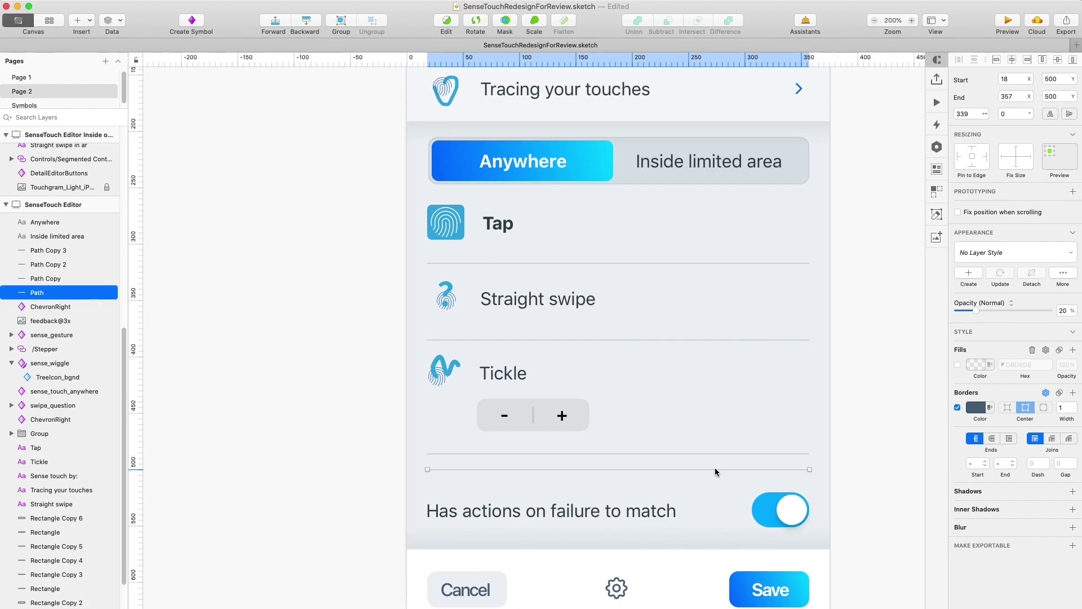
key("BackSpace")
Move the failure-match row up, shorten the shaded background behind the options and raise its bottom shadow by 11.
left_click_drag(640, 511, 641, 495)
scroll(581, 347, "down", 5)
left_click(577, 350)
left_click_drag(515, 359, 515, 346)
left_click(515, 359)
key("shift+Up")
key("Up")
Move the Cancel, gear and Save group up to sit closer to the shaded section.
left_click_drag(486, 425, 485, 412)
key("alt+z")
left_click(462, 397, "alt")
left_click(306, 417)
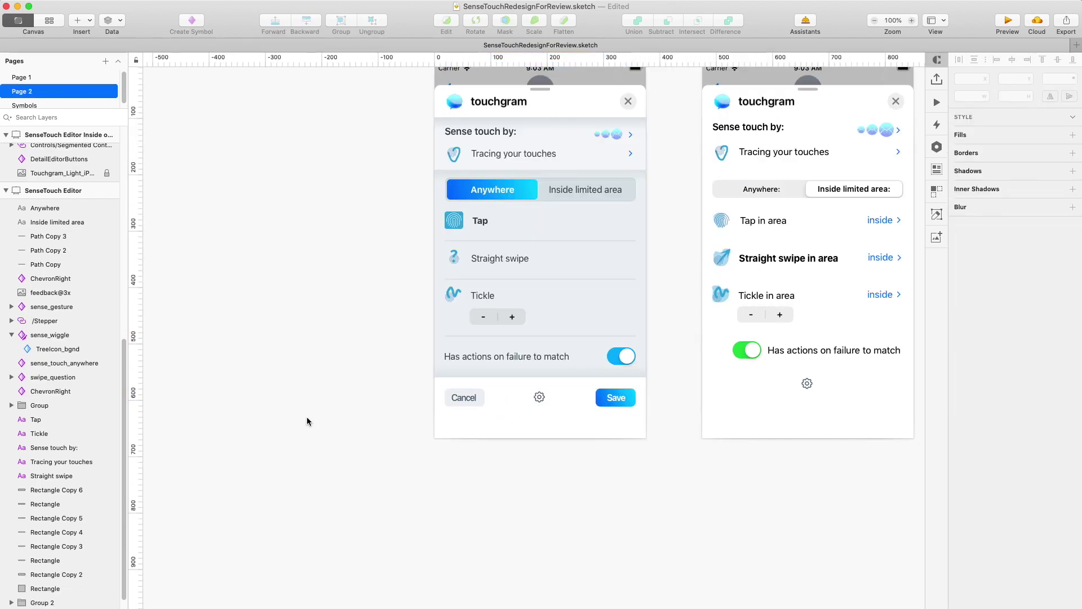
Extend the three divider lines to the screen's right edge with an end X of 377.
left_click(551, 239)
left_click(554, 241)
left_click(575, 279, "shift")
left_click(581, 336, "shift")
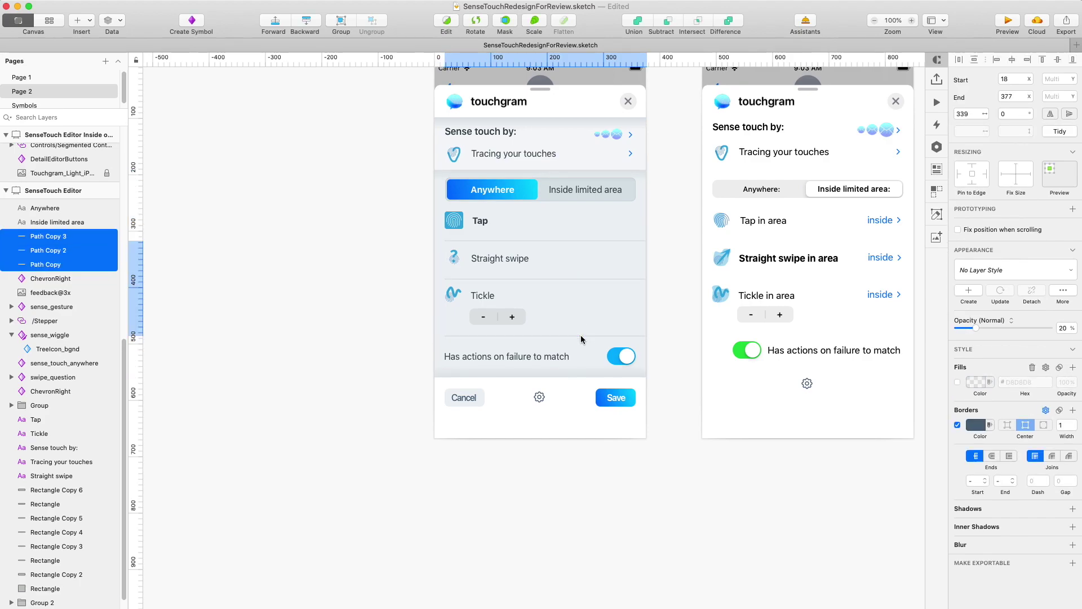
left_click(543, 483)
scroll(522, 503, "up", 5)
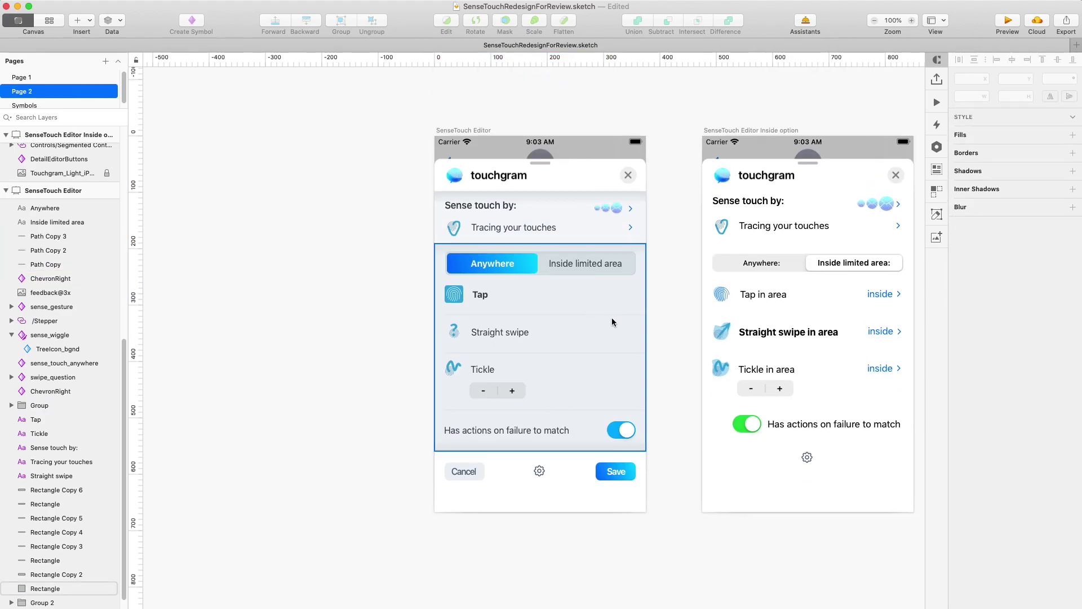
Delete the shaded background rectangles behind both sections and the shadow strips under the touchgram header.
left_click(614, 316)
key("Delete")
left_click(592, 238)
key("Delete")
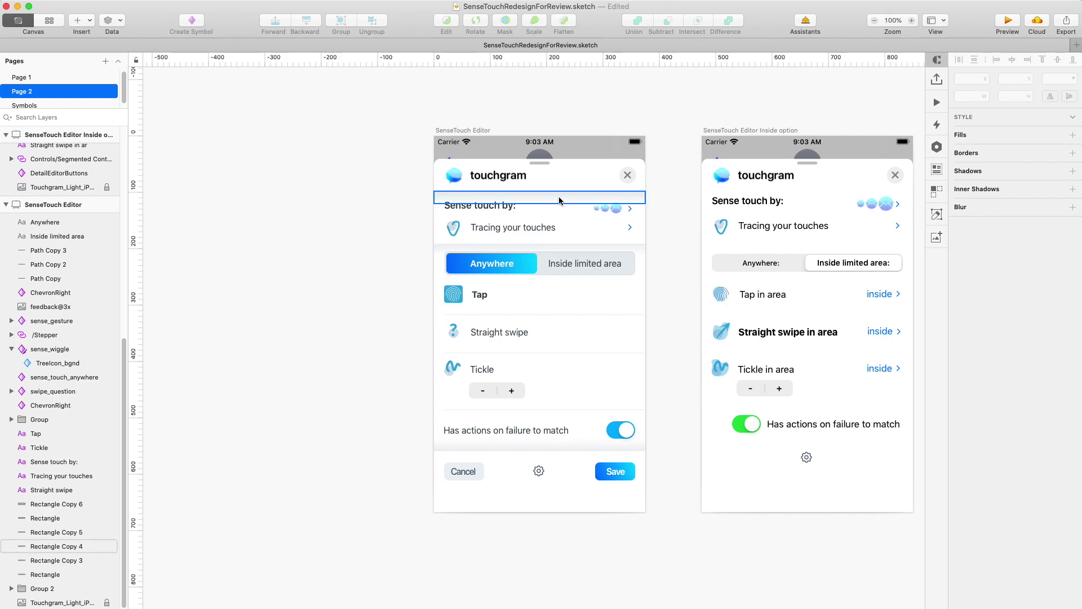
left_click(560, 198)
key("Delete")
left_click(495, 194)
key("Delete")
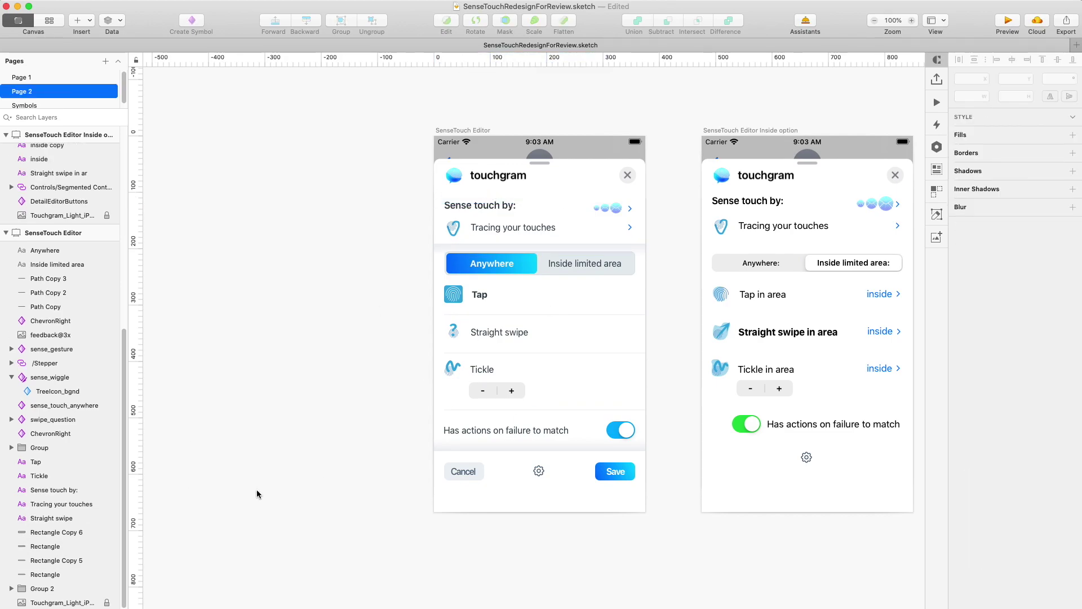
Move the shadow strip from above the segmented control to directly below the touchgram header.
left_click(714, 435)
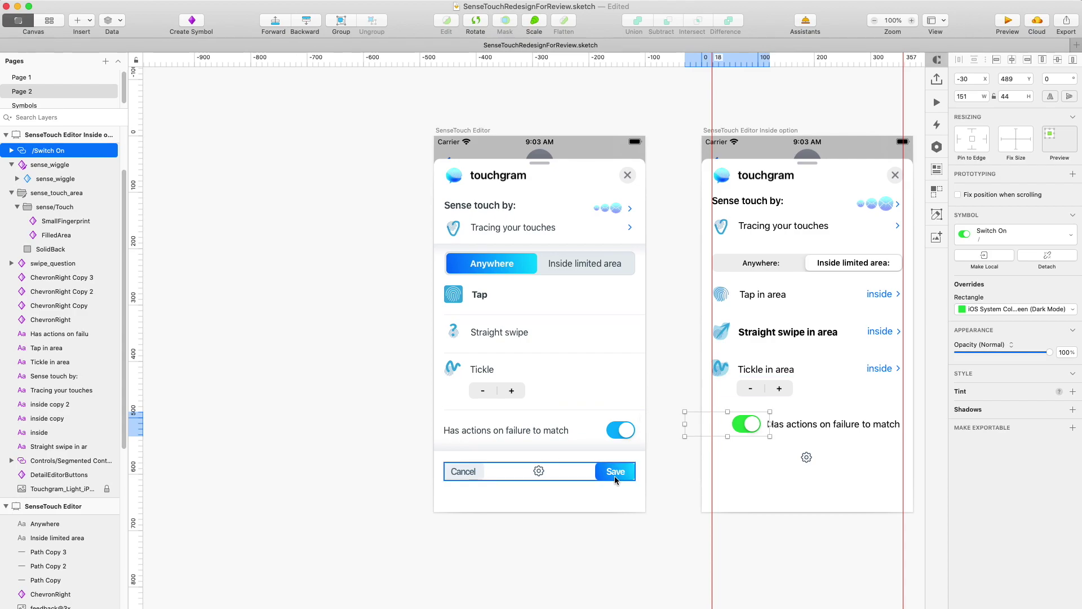
left_click(525, 263)
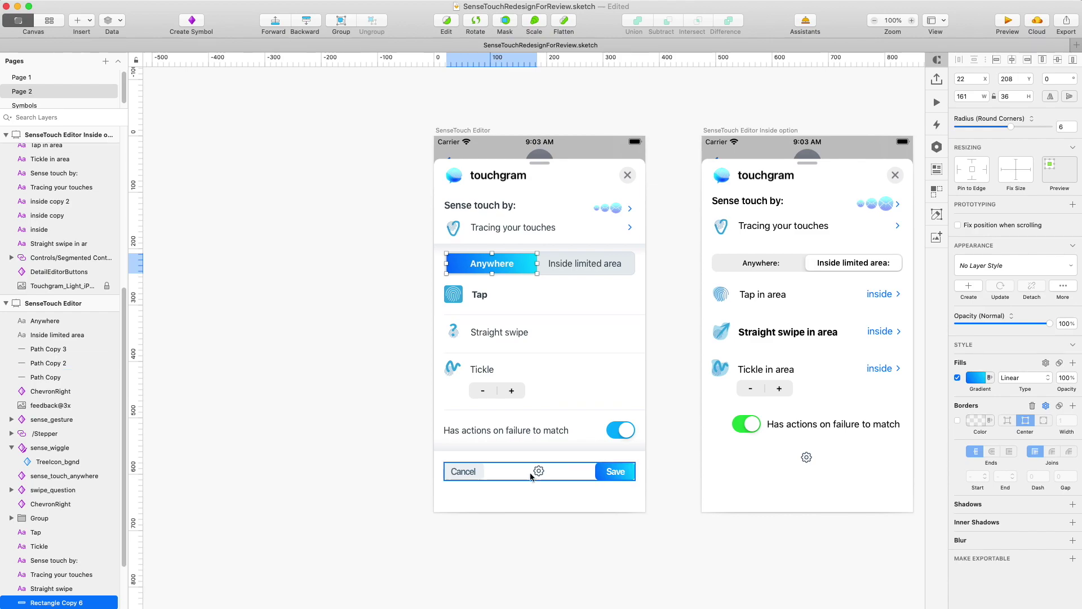
left_click_drag(545, 248, 544, 196)
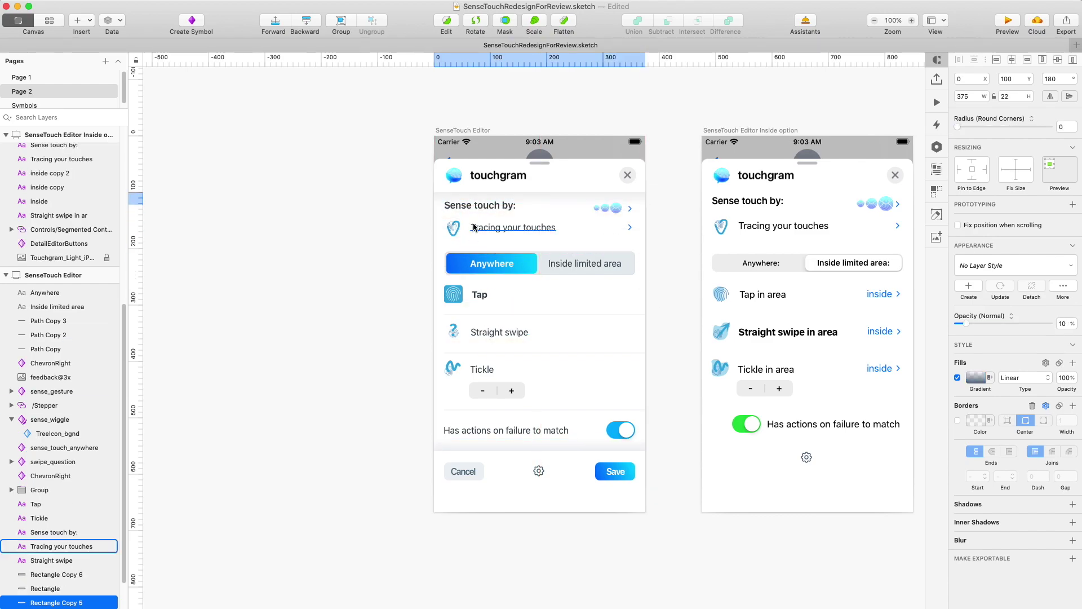
Move the Sense touch by heading, feedback image, Tracing your touches row and both chevrons slightly down together.
left_click(491, 206)
left_click(615, 209, "shift")
left_click(630, 209, "shift")
left_click(629, 227, "shift")
left_click(453, 228, "shift")
left_click(489, 228, "shift")
left_click_drag(490, 227, 490, 234)
left_click(390, 335)
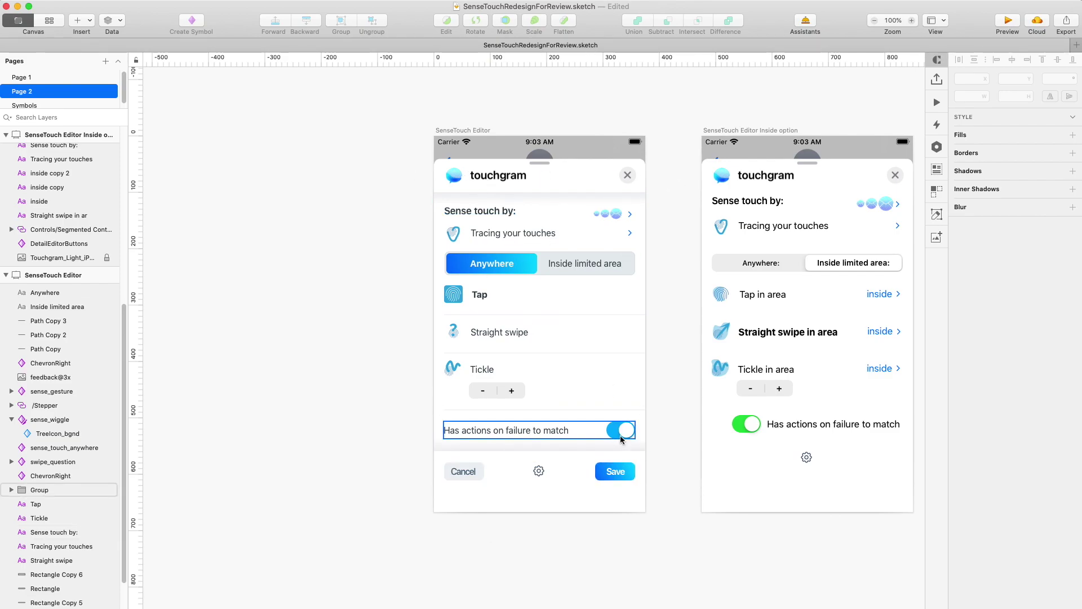
Copy the style of the Save button's gradient background.
right_click(633, 468)
left_click(649, 494)
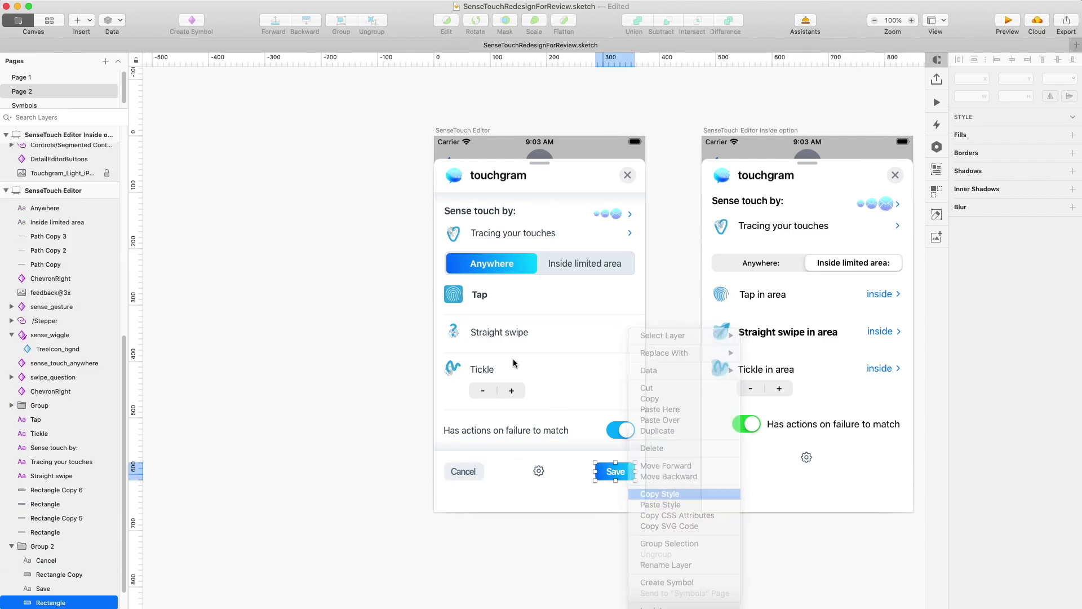
Try pasting the copied gradient style directly onto the Tap icon instance, and undo it.
right_click(447, 303)
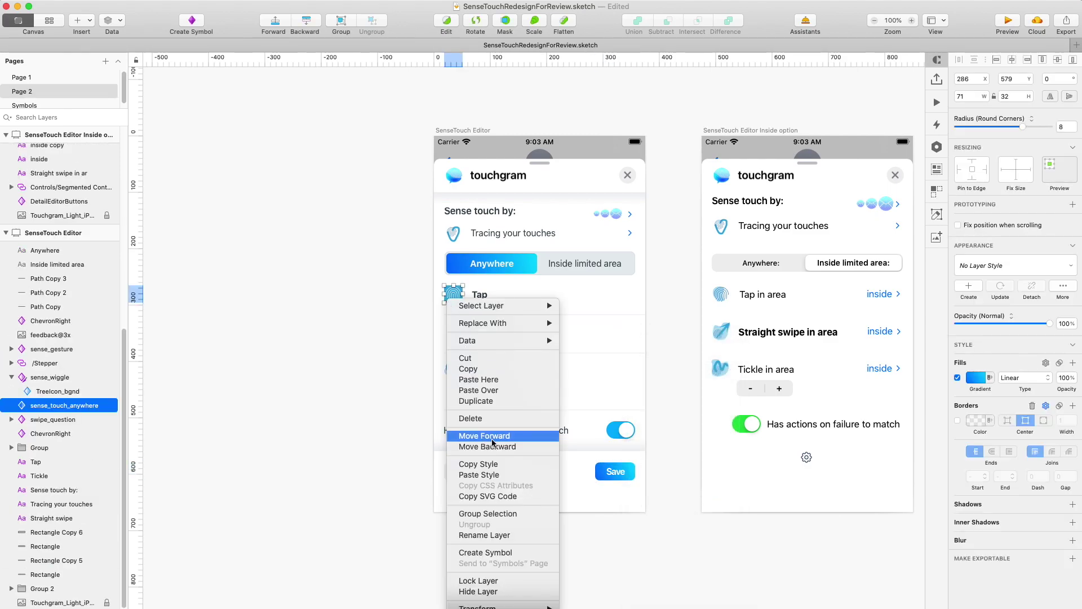
left_click(492, 478)
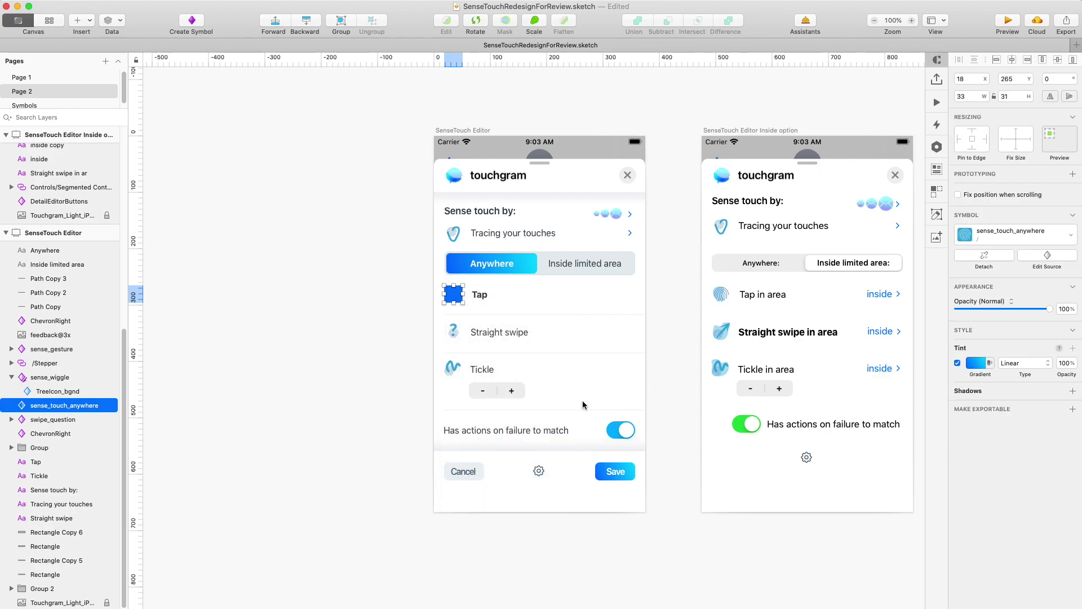
key("super+z")
Paste the copied gradient style onto the SolidBack layer inside the Tap icon's symbol, and return to the instance.
double_click(447, 303)
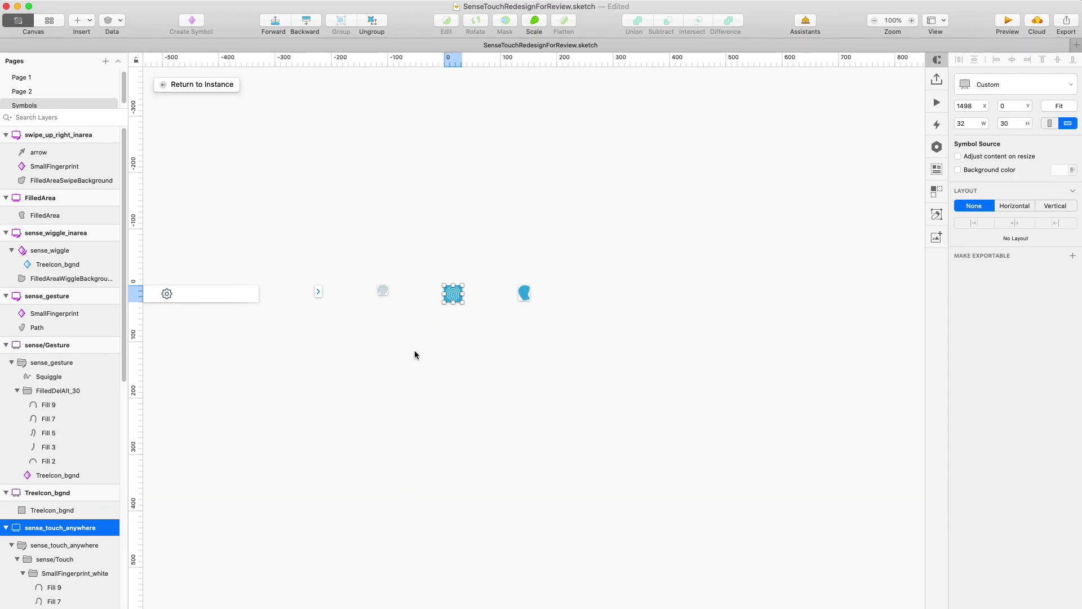
left_click(414, 350)
key("z")
left_click(440, 284)
left_click(441, 284)
left_click(440, 283)
right_click(489, 303)
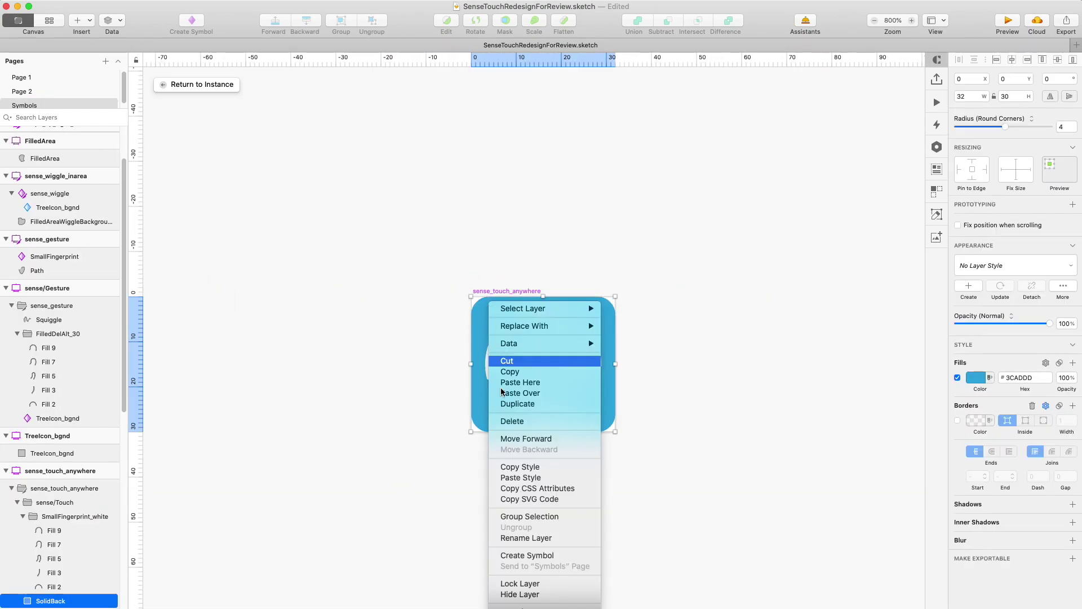
left_click(521, 477)
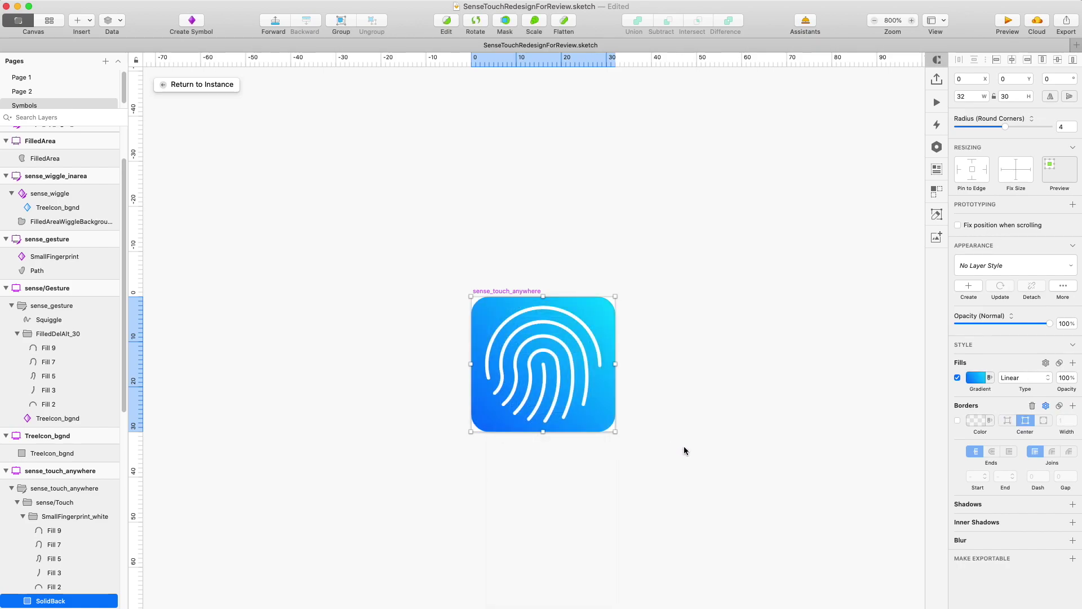
left_click(198, 85)
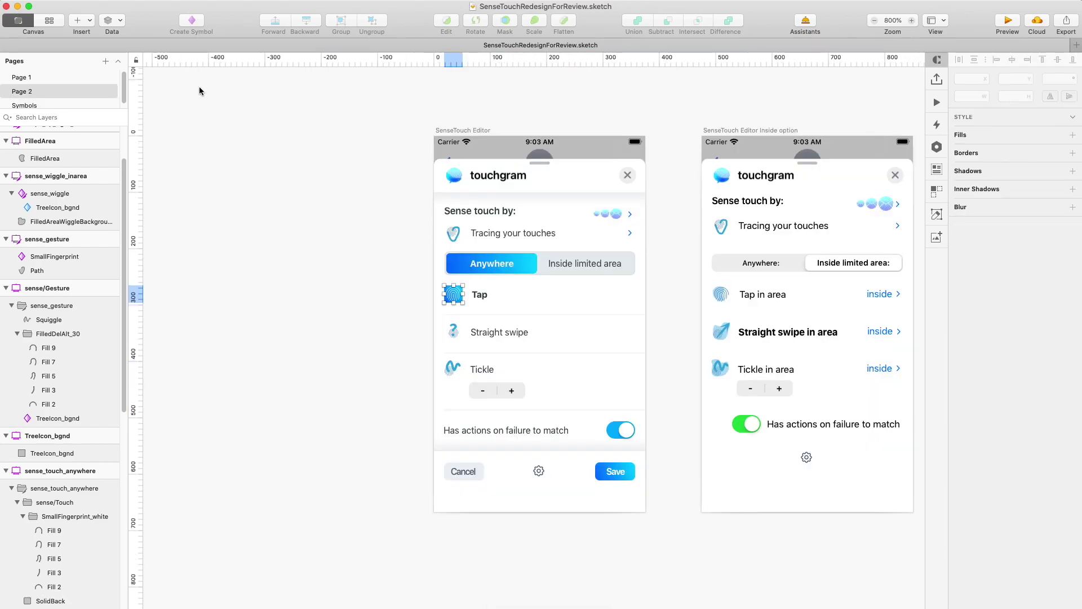
left_click(340, 351)
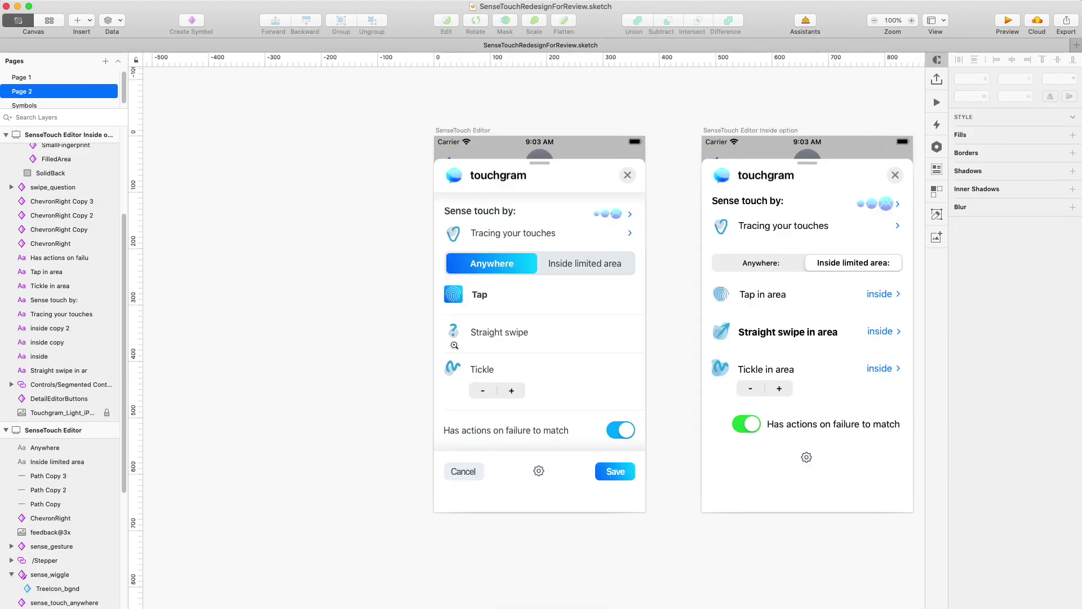
Draw a borderless 375 by 70 rectangle across the Tap row and fill it with the sampled light grey E7ECEF.
left_click(575, 274)
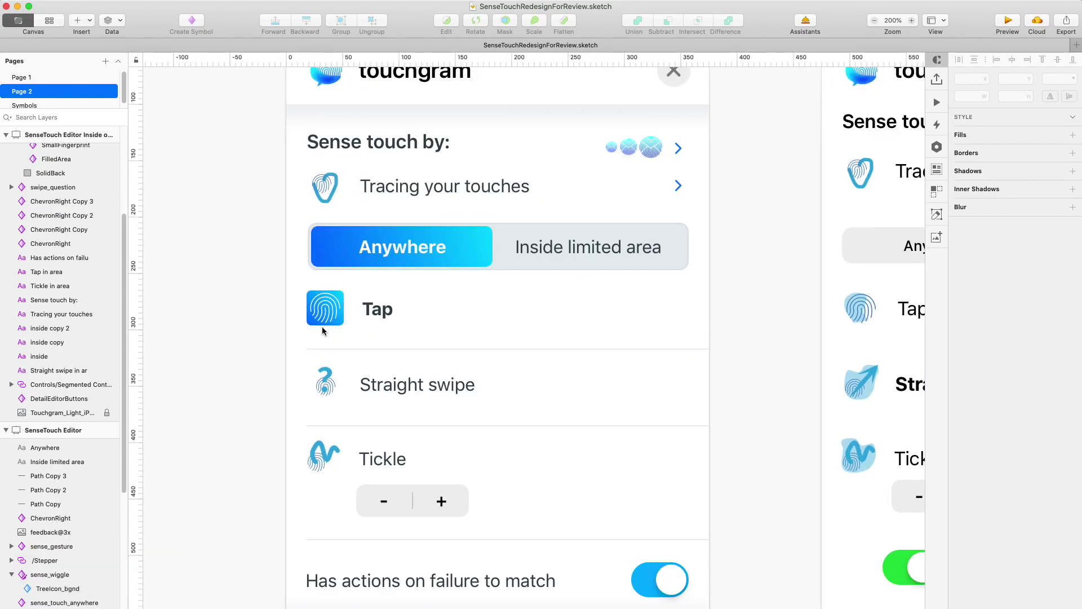
left_click_drag(285, 270, 709, 348)
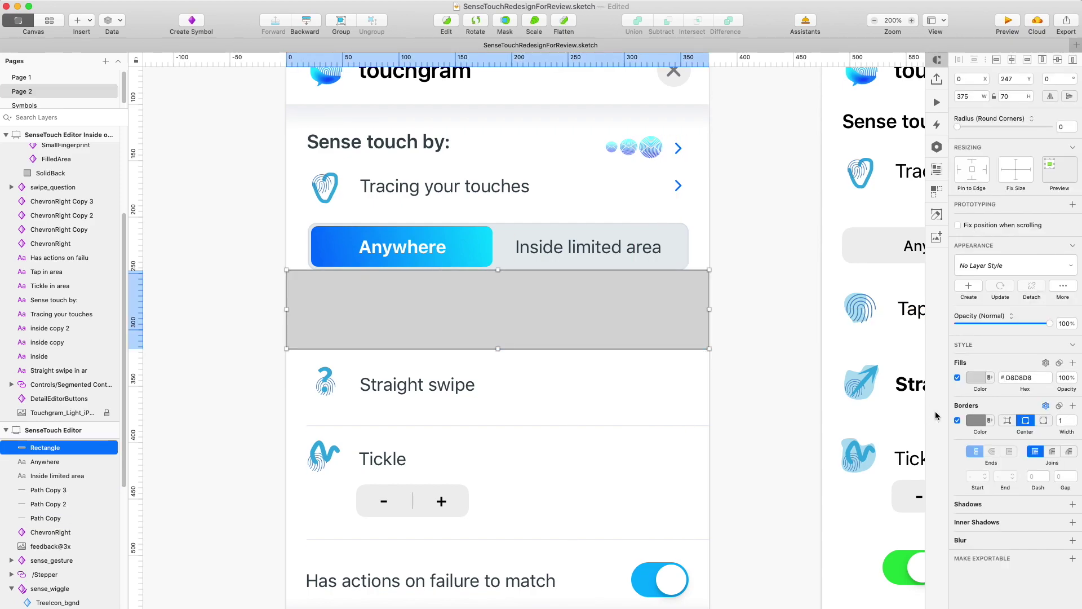
left_click(957, 420)
key("super+0")
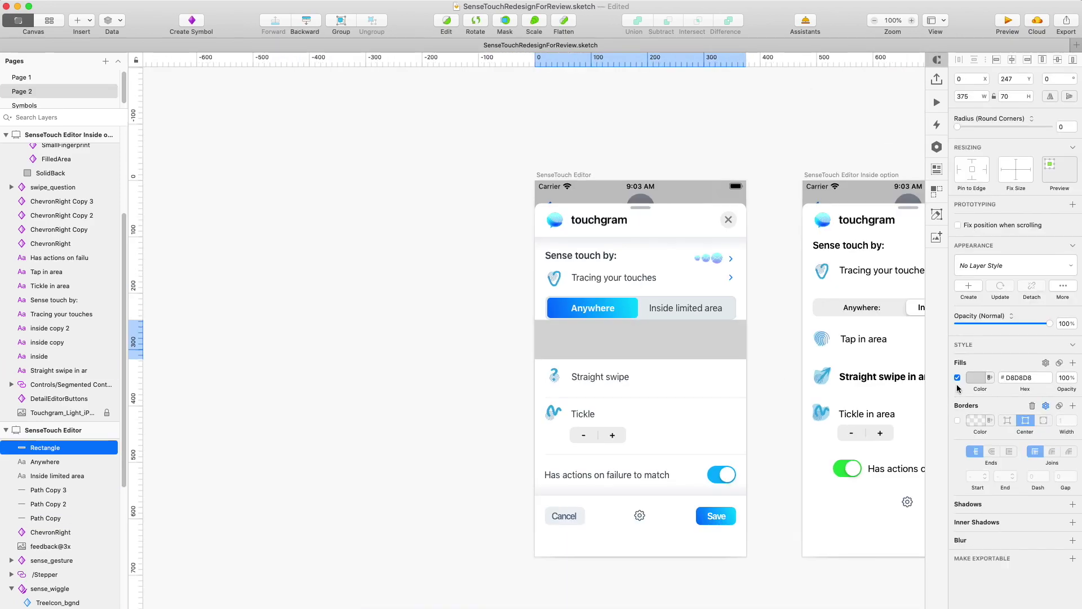
left_click(976, 377)
left_click(962, 519)
left_click(724, 316)
Cut the Tap row rectangle, paste it behind the row's icon and label, and set its opacity to 10%.
key("super+x")
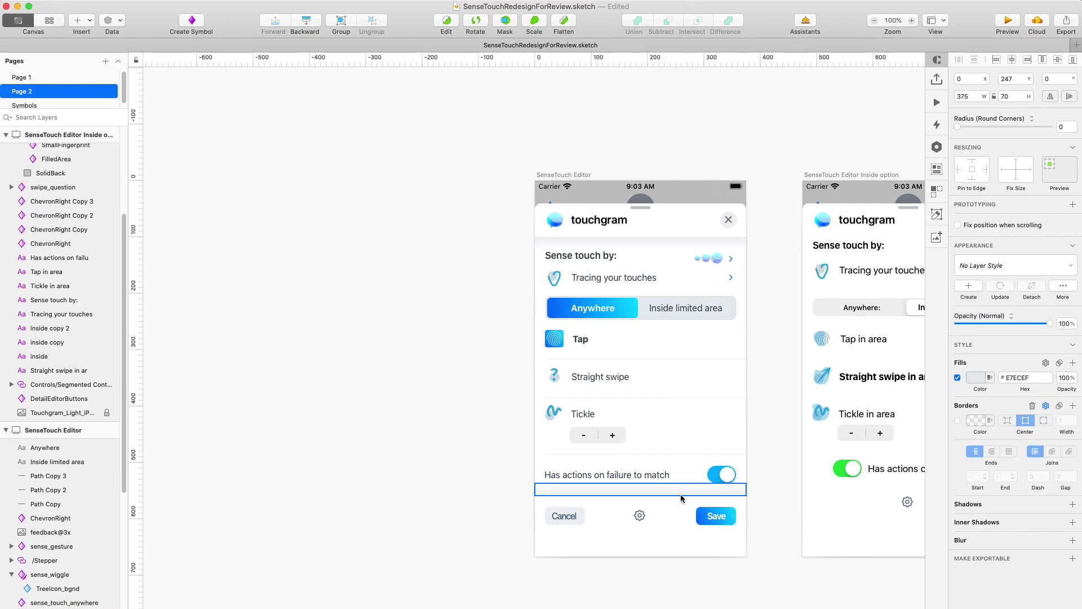
left_click(681, 494)
key("super+v")
key("Escape")
left_click(715, 345)
key("1")
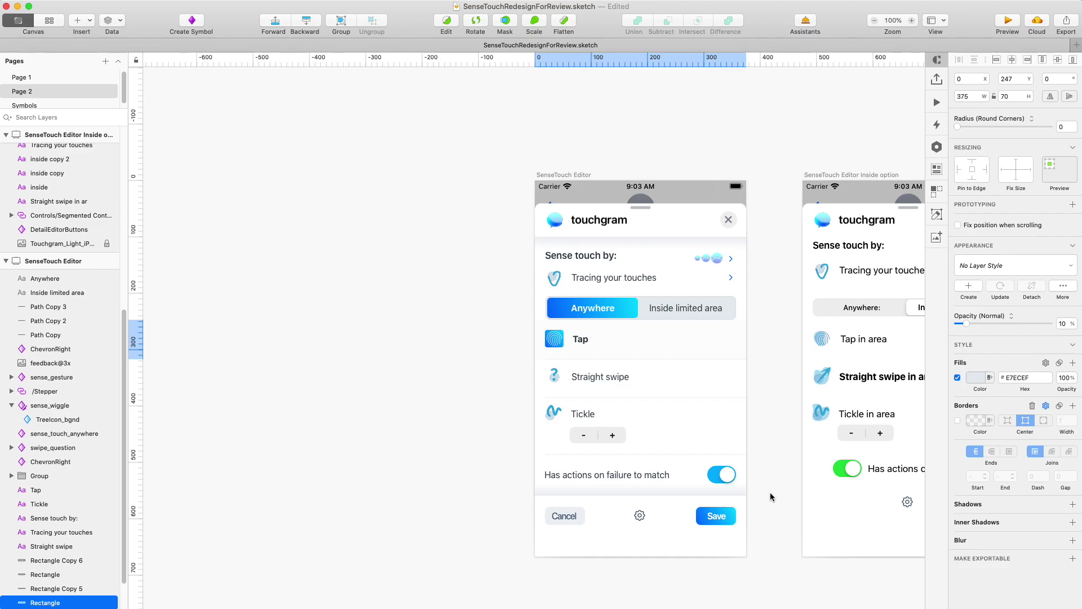
left_click(770, 497)
scroll(401, 425, "right", 4)
scroll(401, 425, "down", 2)
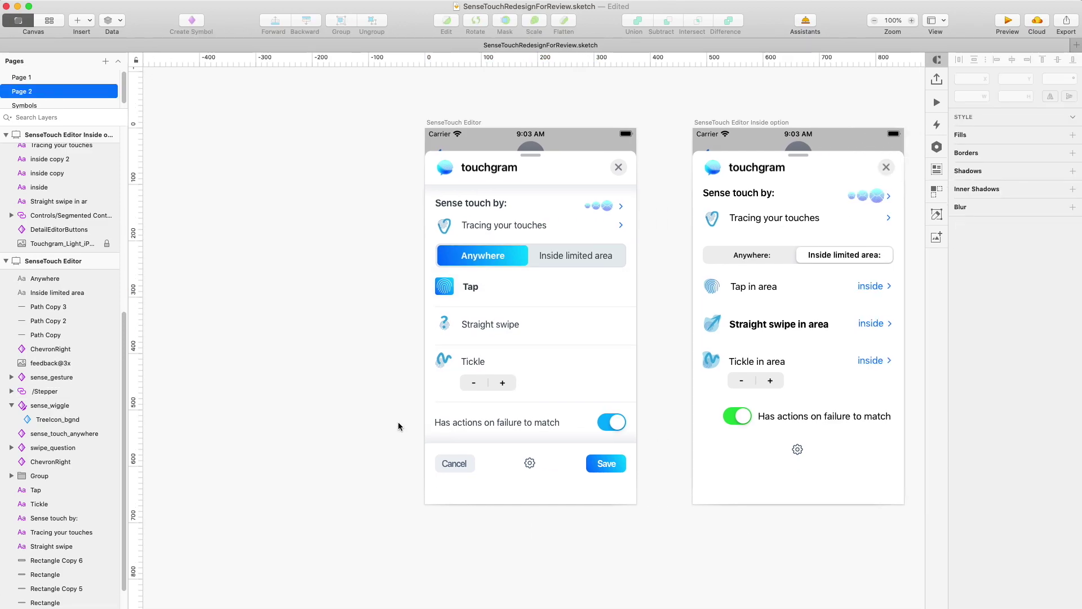